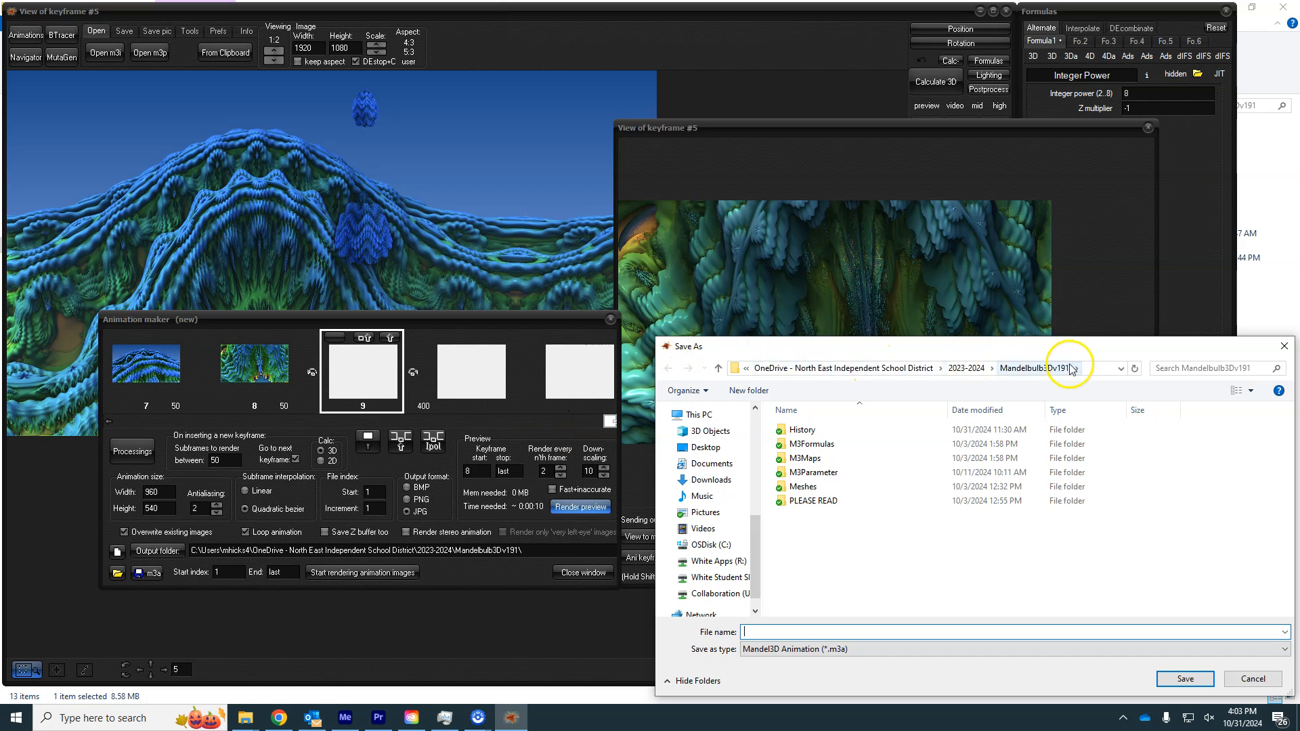
Step: Browse to the 3D Club Output folder inside 2024-2025 as the location for saving the animation
{"action": "left_click", "coordinate": [973, 370]}
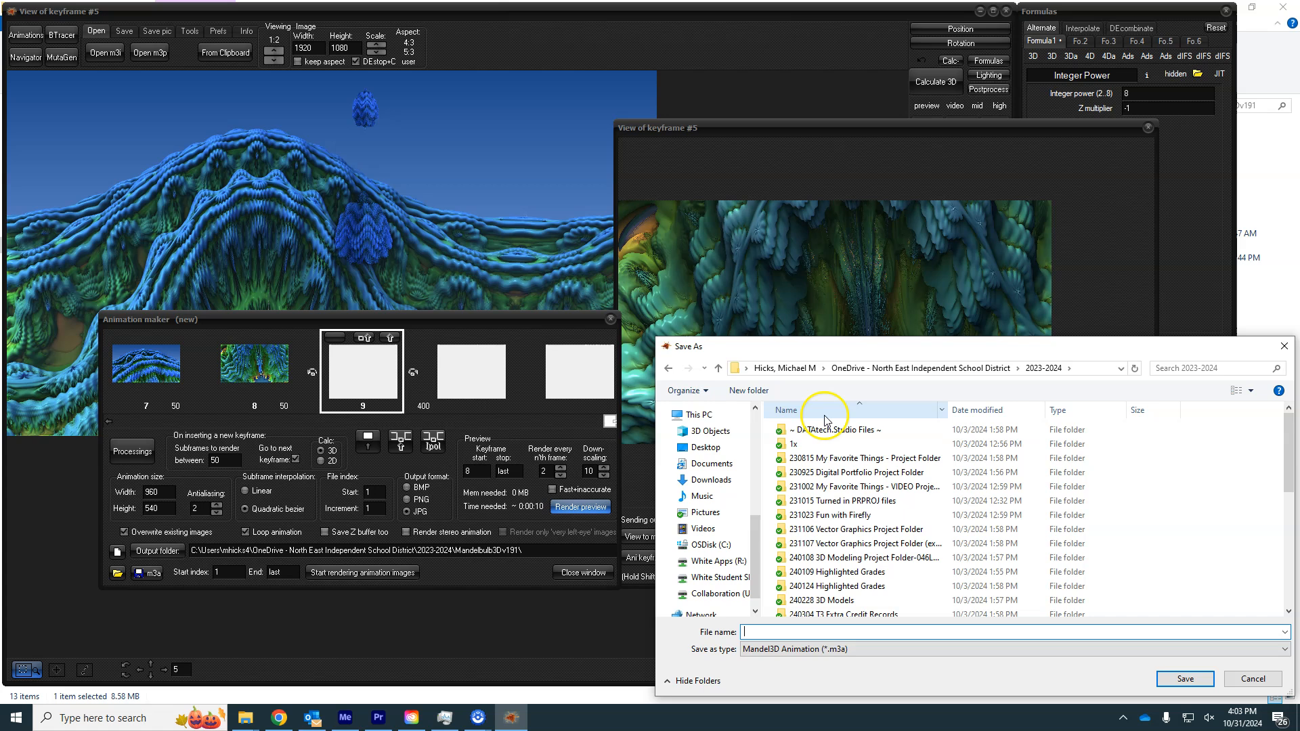
{"action": "left_click", "coordinate": [948, 368]}
{"action": "left_click", "coordinate": [816, 487]}
{"action": "double_click", "coordinate": [815, 487]}
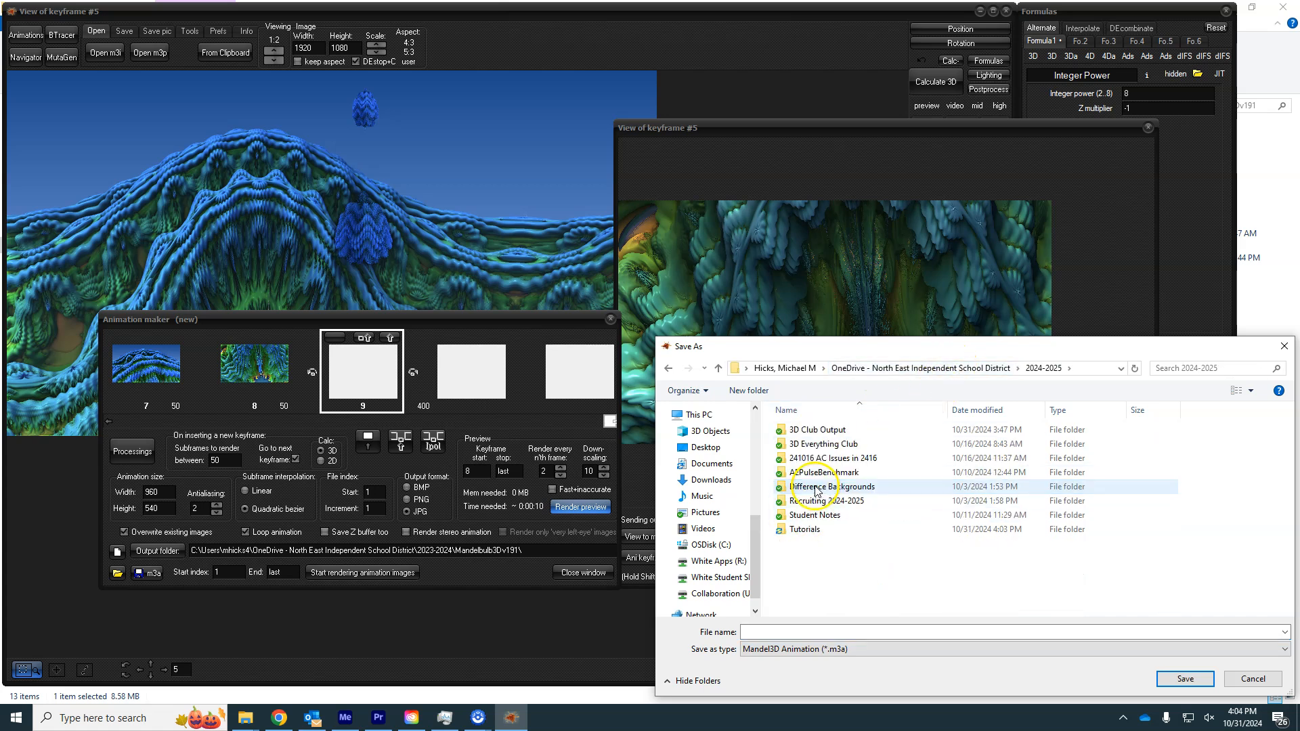
{"action": "double_click", "coordinate": [824, 434]}
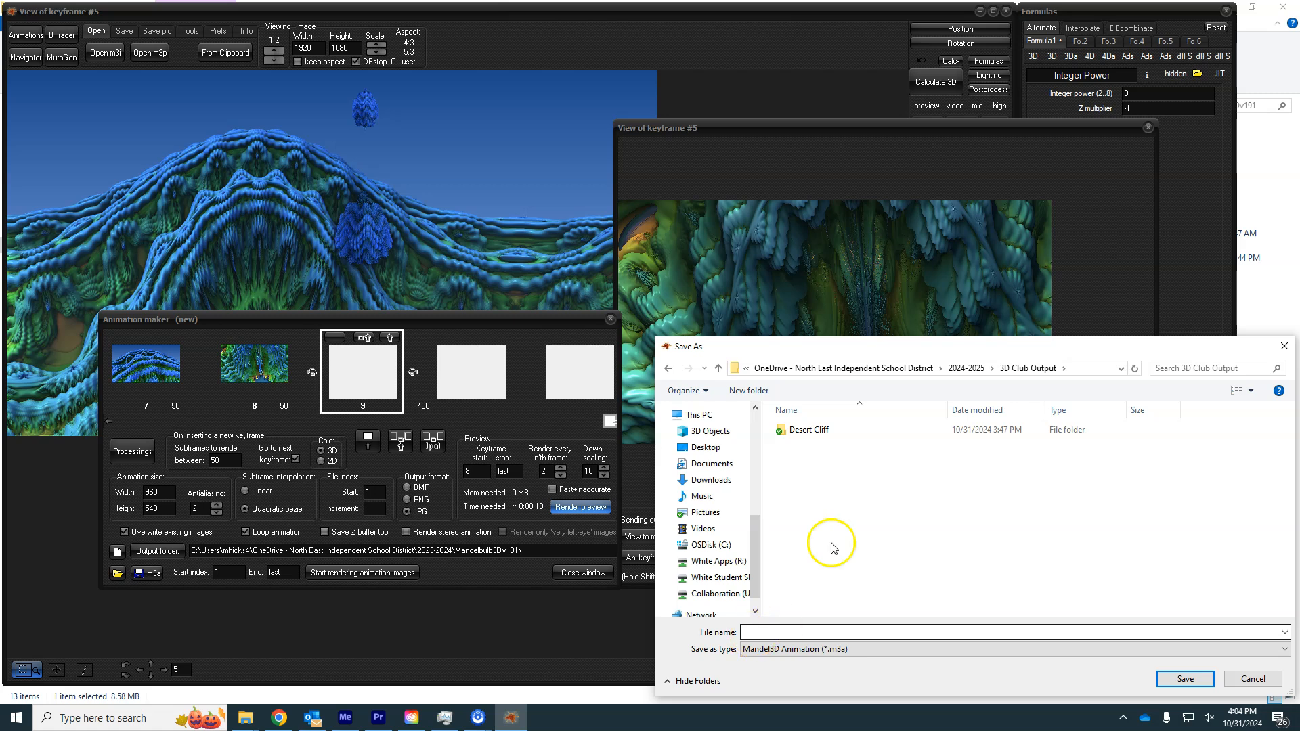
Step: Create a folder named TestBulb inside 3D Club Output and open it
{"action": "left_click", "coordinate": [748, 390]}
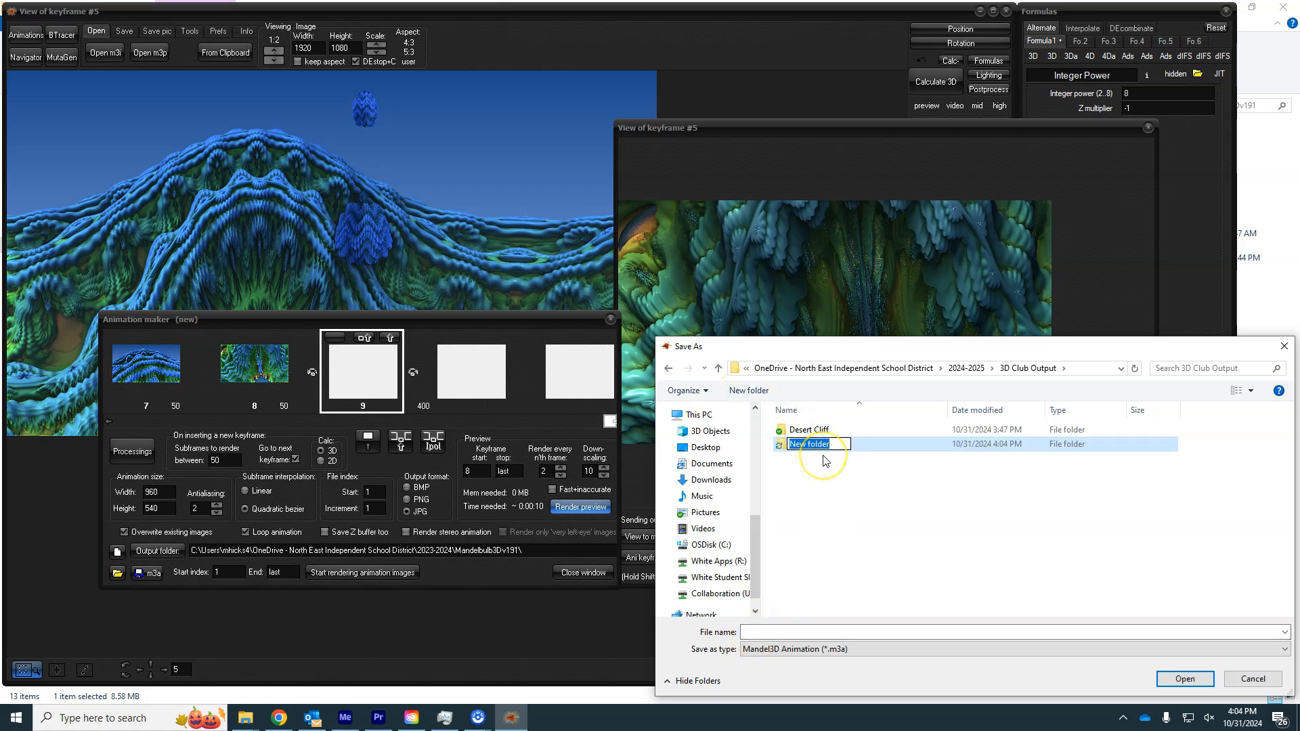
{"action": "type", "text": "TestV"}
{"action": "key", "text": "BackSpace"}
{"action": "type", "text": "Bulb"}
{"action": "key", "text": "Return"}
{"action": "left_click", "coordinate": [807, 449]}
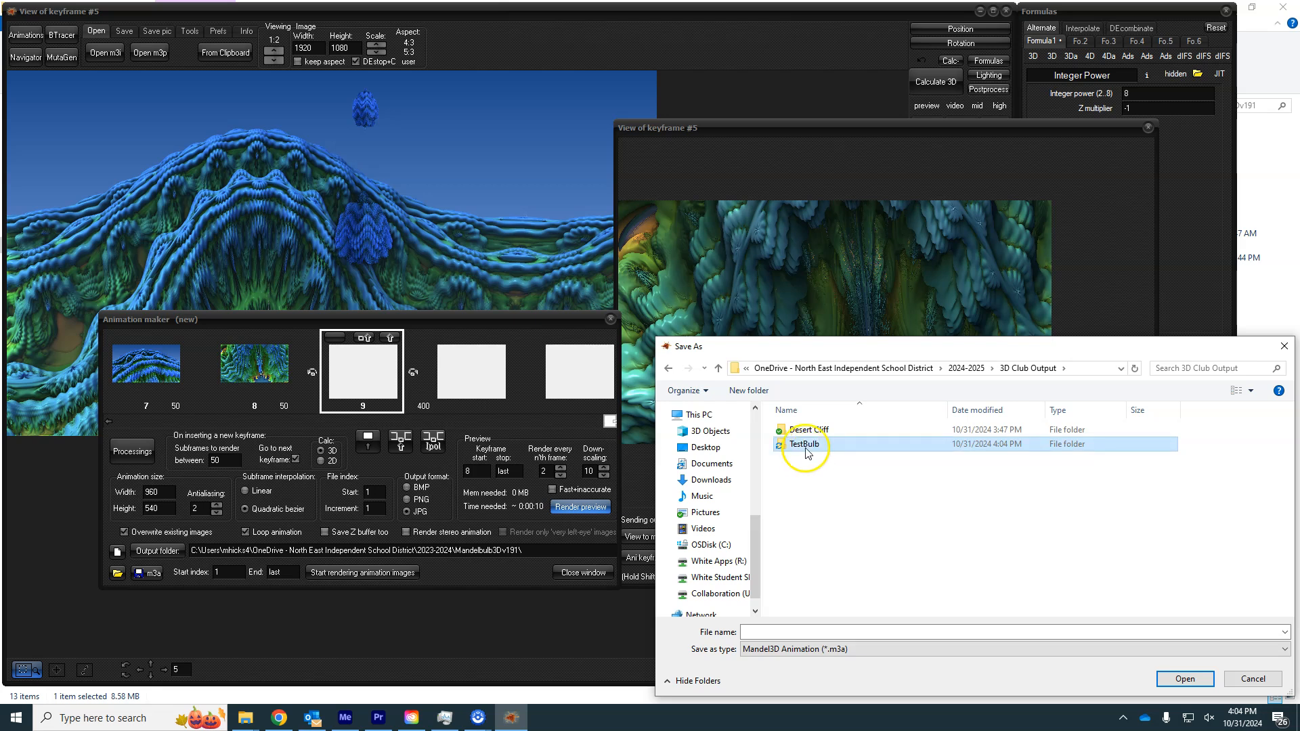
{"action": "double_click", "coordinate": [807, 448]}
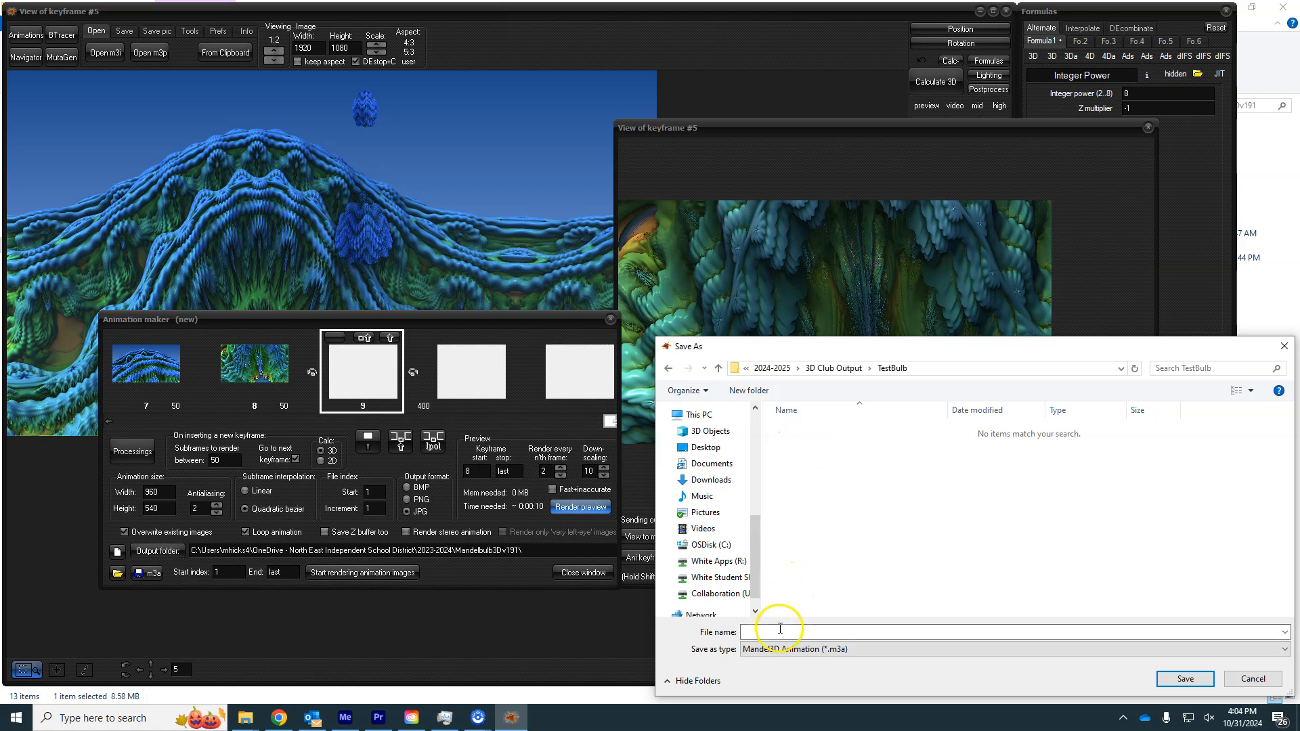
Step: Save the animation parameters in the TestBulb folder as a Mandel3D Animation named 241031 TestBulb
{"action": "left_click", "coordinate": [850, 650]}
{"action": "left_click", "coordinate": [786, 632]}
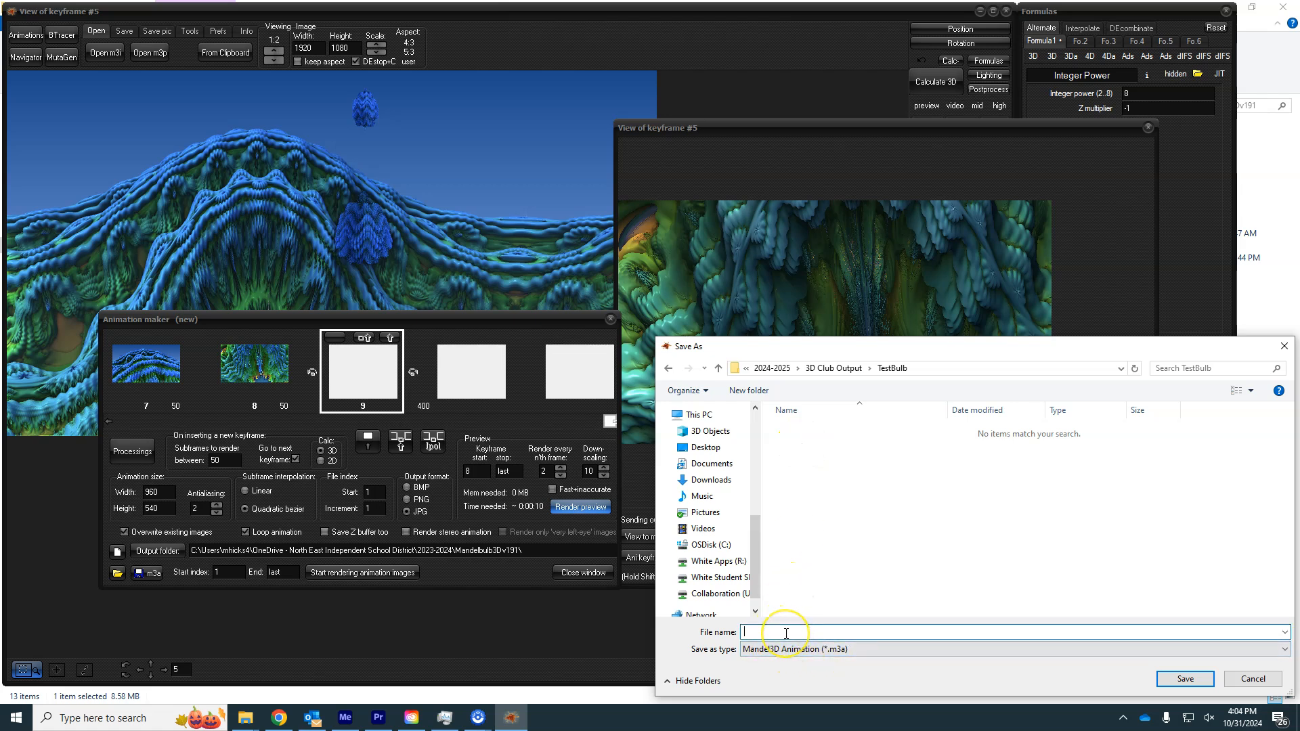
{"action": "type", "text": "TestBulb"}
{"action": "left_click", "coordinate": [794, 635]}
{"action": "type", "text": "241031"}
{"action": "key", "text": "Return"}
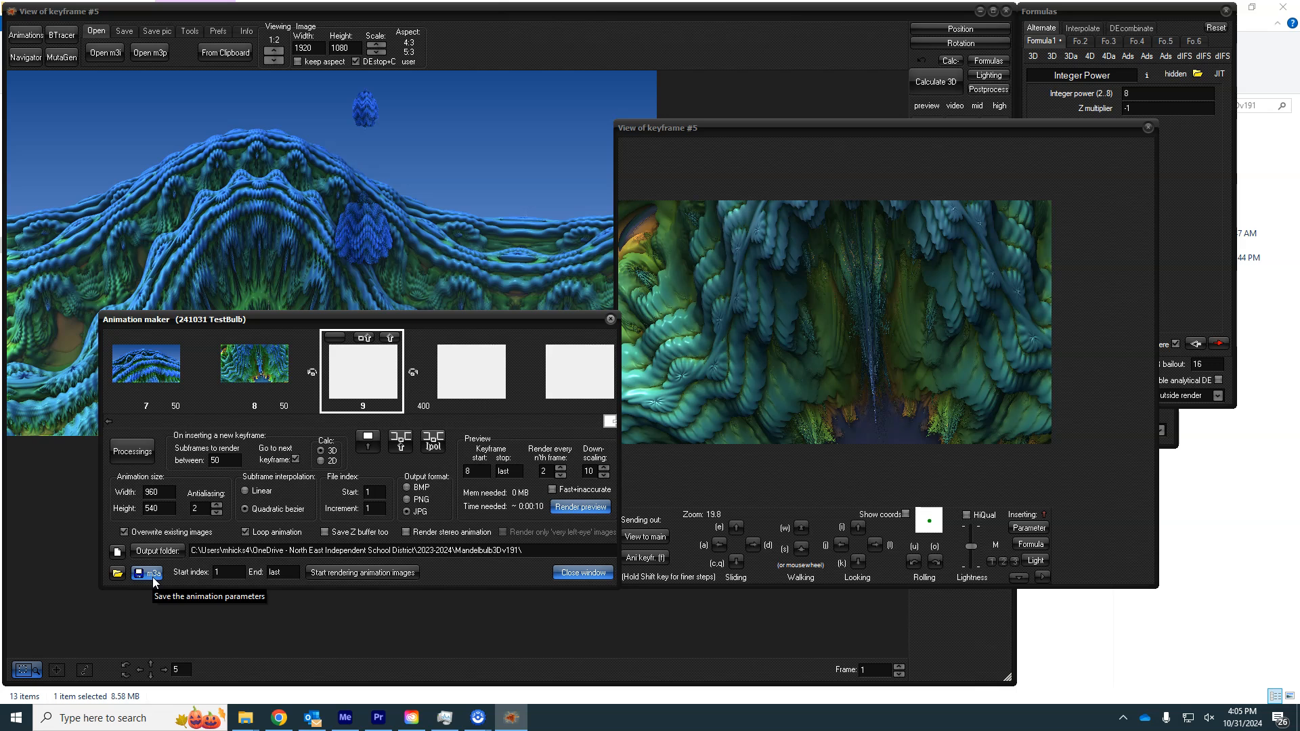
Step: Close the navigator view window, keeping the Animation maker open
{"action": "left_click", "coordinate": [135, 572]}
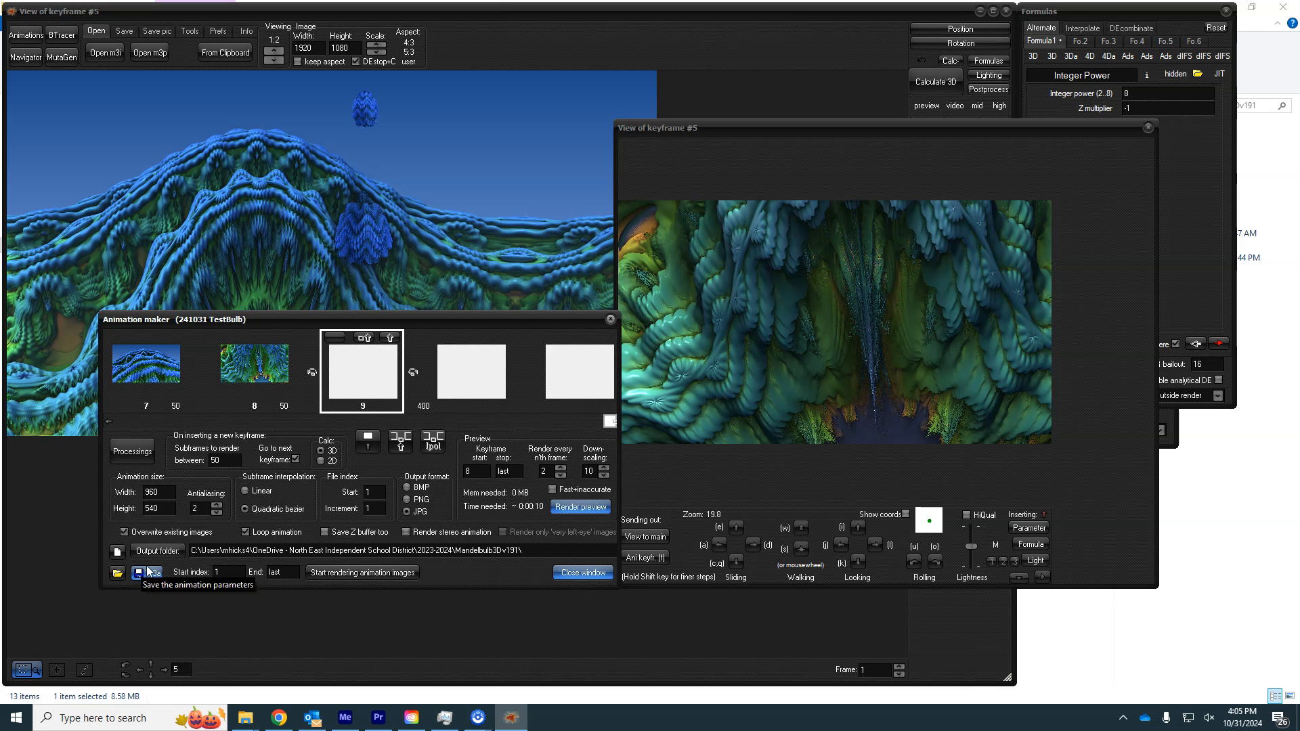
{"action": "left_click", "coordinate": [386, 568]}
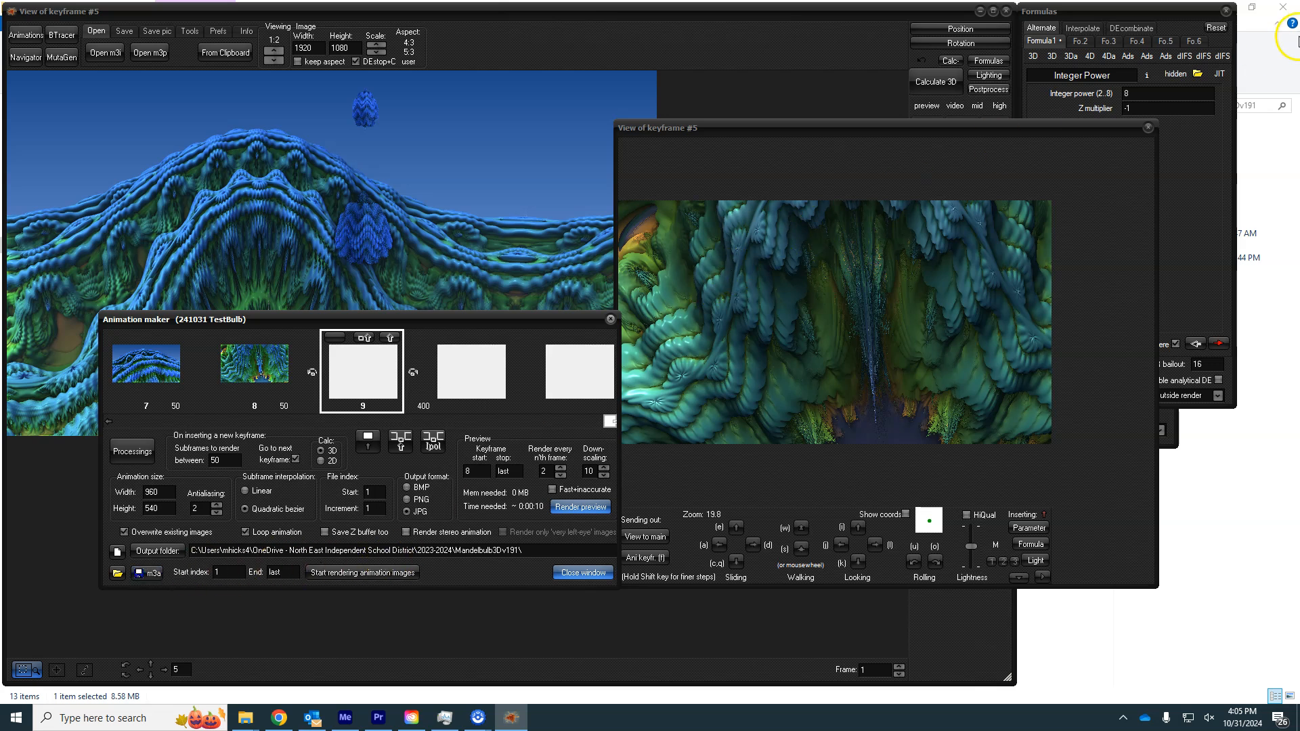
{"action": "left_click", "coordinate": [1148, 127]}
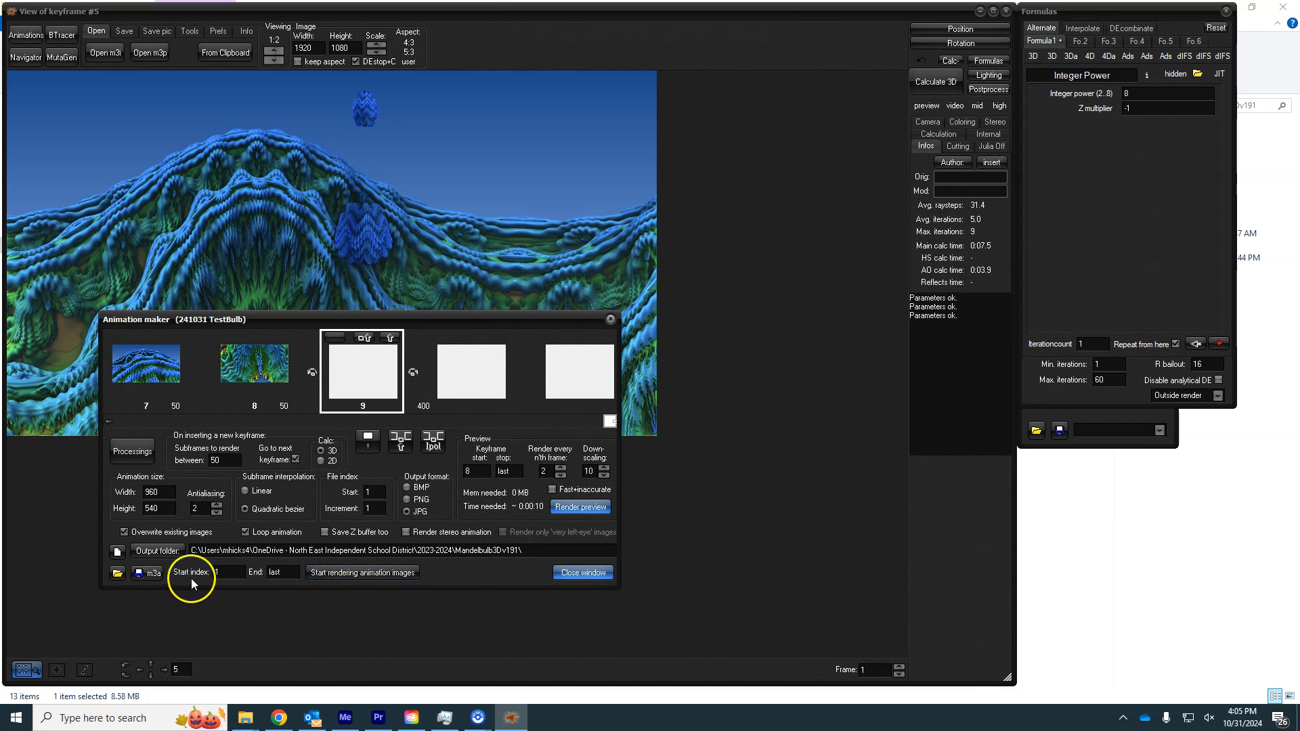
Step: Start choosing the render output folder and browse to 2024-2025, 3D Club Output, TestBulb
{"action": "left_click", "coordinate": [160, 551]}
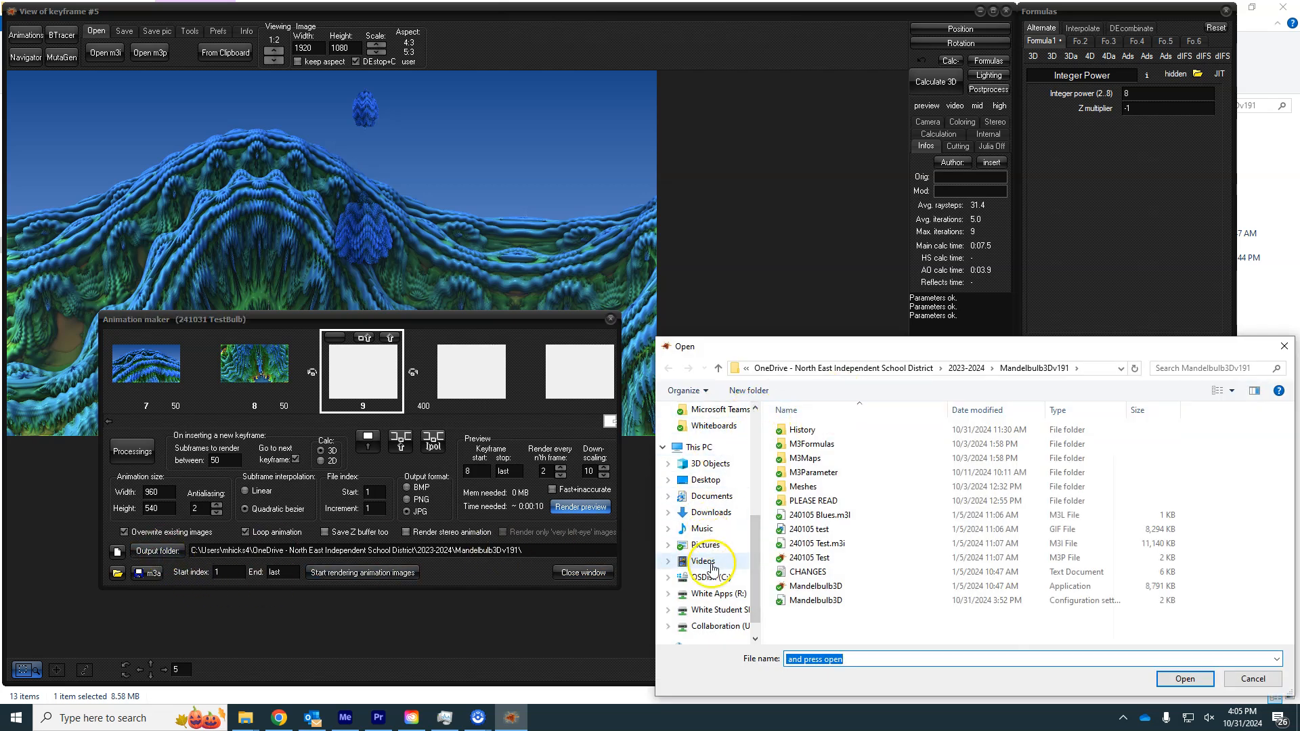
{"action": "scroll", "coordinate": [707, 491], "scroll_direction": "up", "scroll_amount": 3}
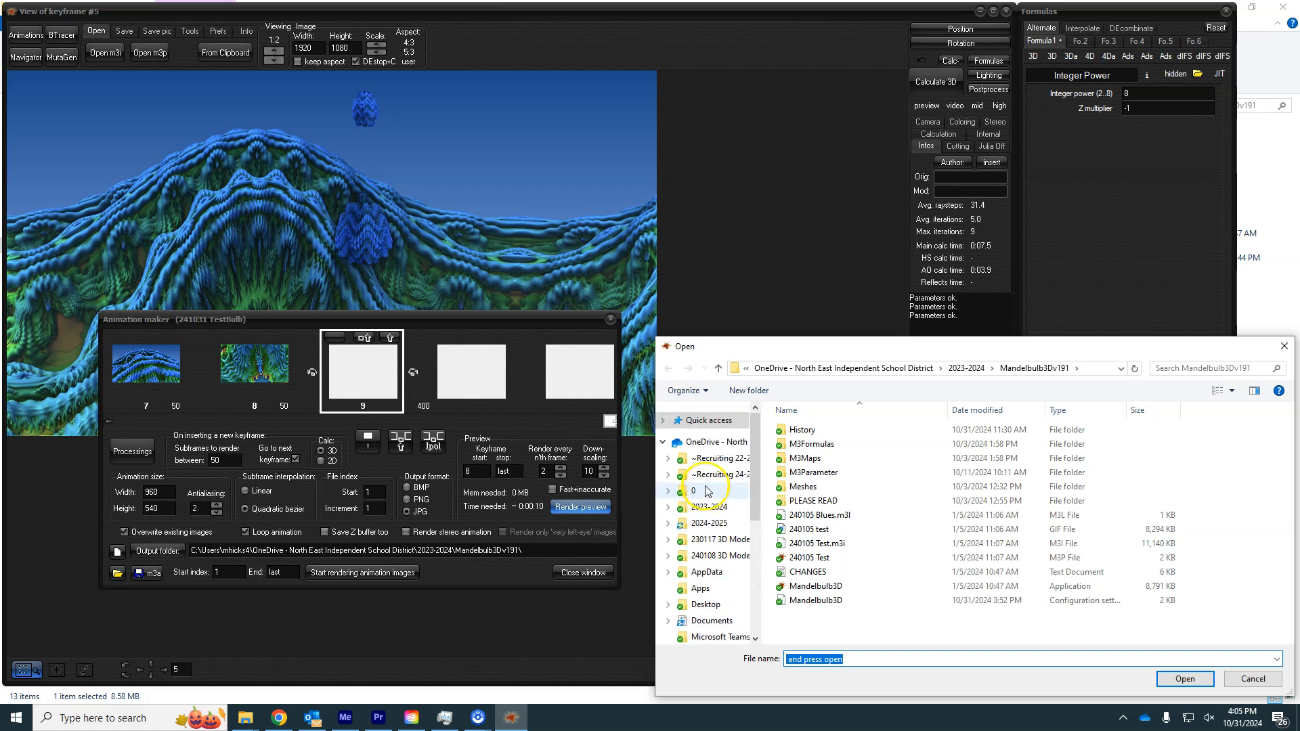
{"action": "left_click", "coordinate": [706, 485]}
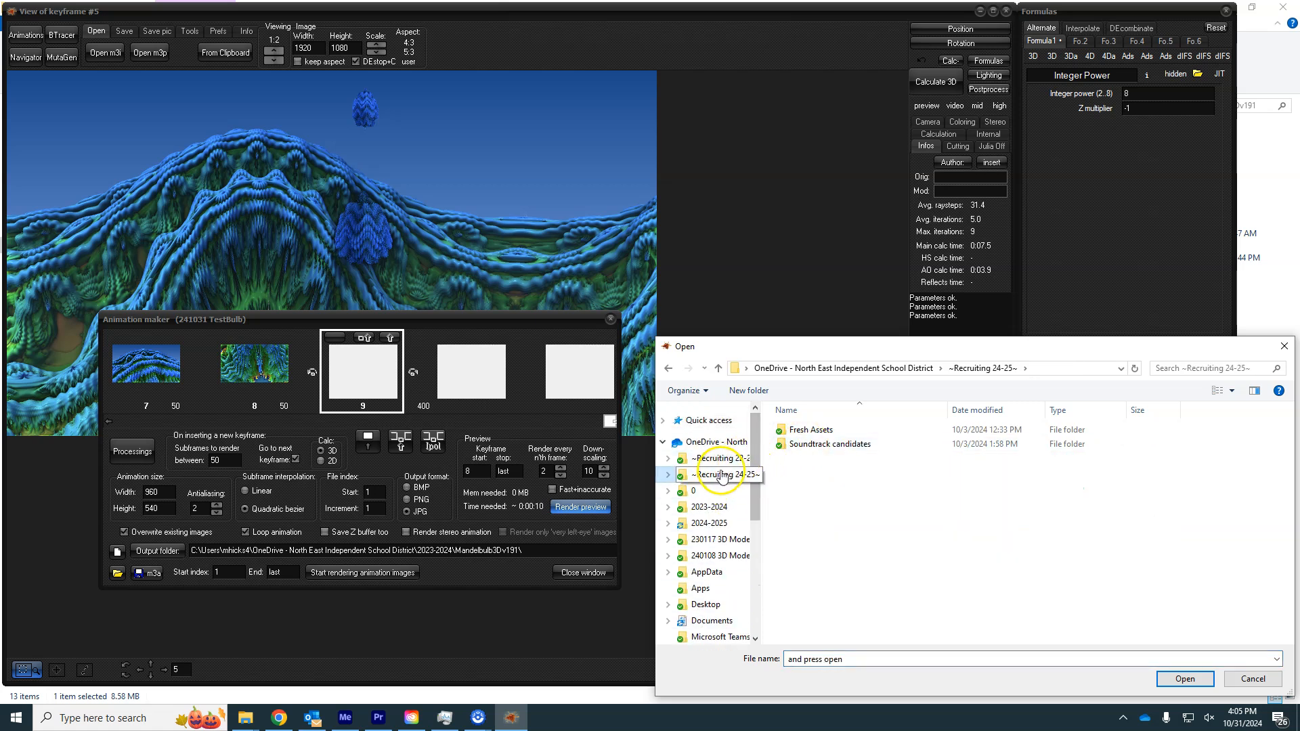
{"action": "left_click", "coordinate": [709, 523]}
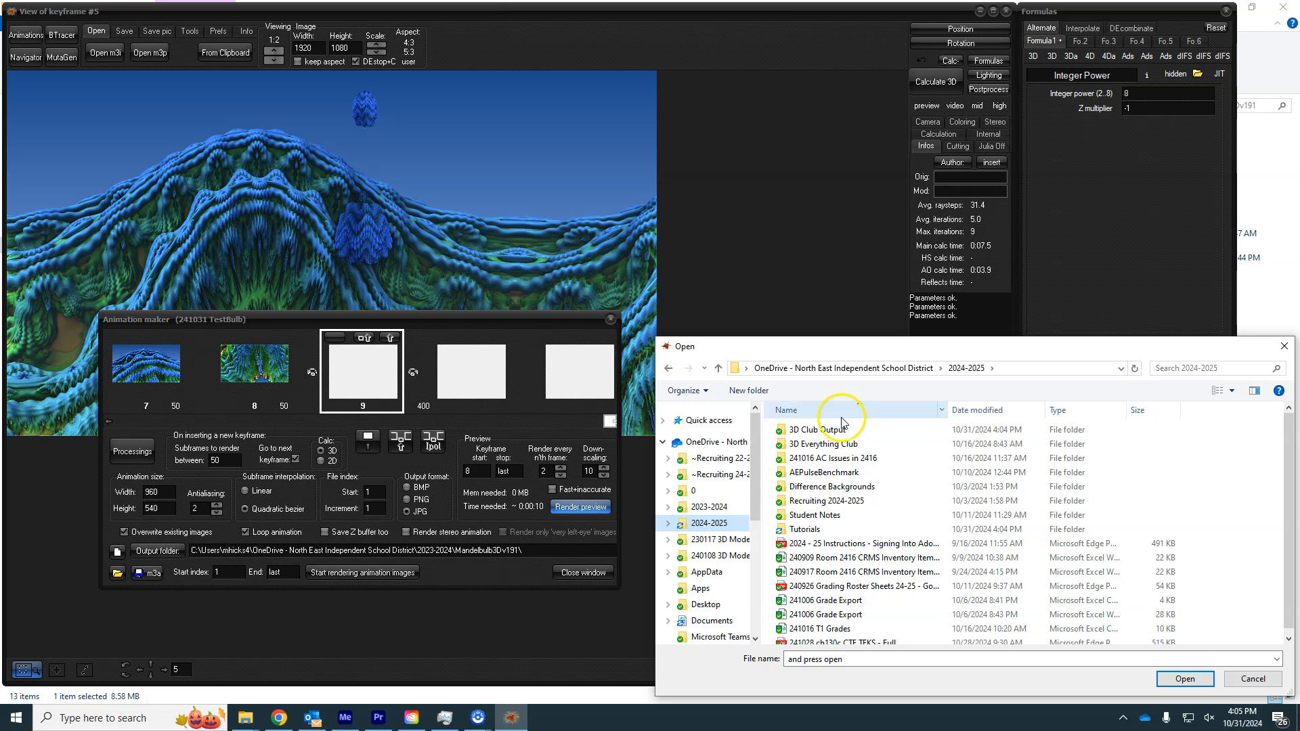
{"action": "double_click", "coordinate": [821, 430]}
{"action": "left_click", "coordinate": [813, 450]}
{"action": "double_click", "coordinate": [813, 451]}
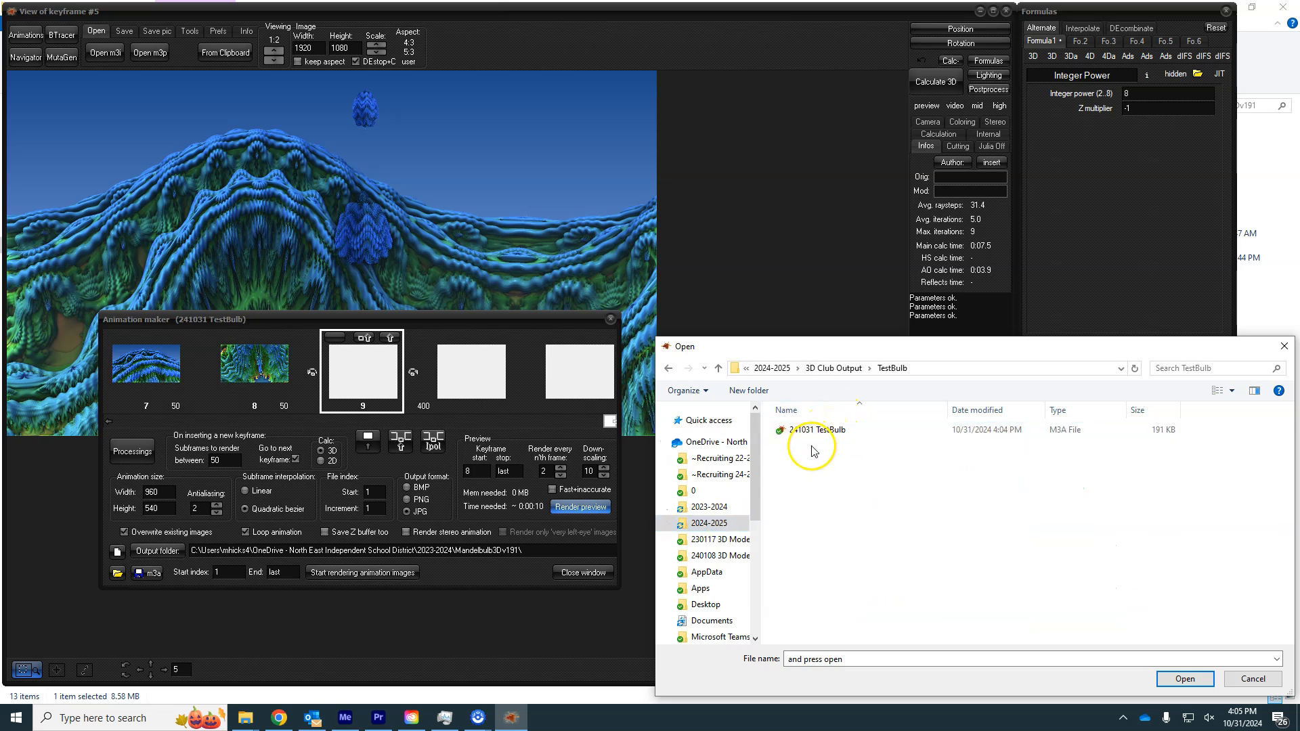
Step: Create a subfolder named Testbulb inside TestBulb and choose it as the output folder for the rendered images
{"action": "left_click", "coordinate": [749, 390]}
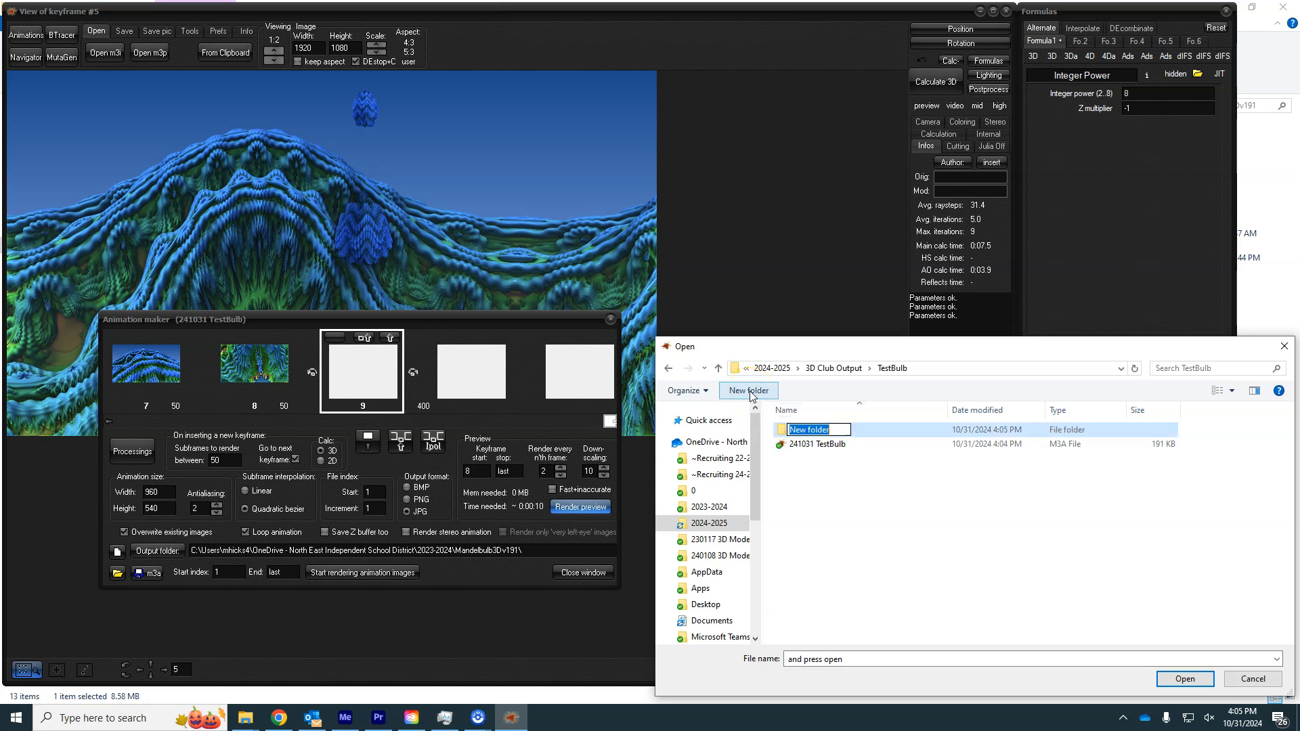
{"action": "type", "text": "Testbulb"}
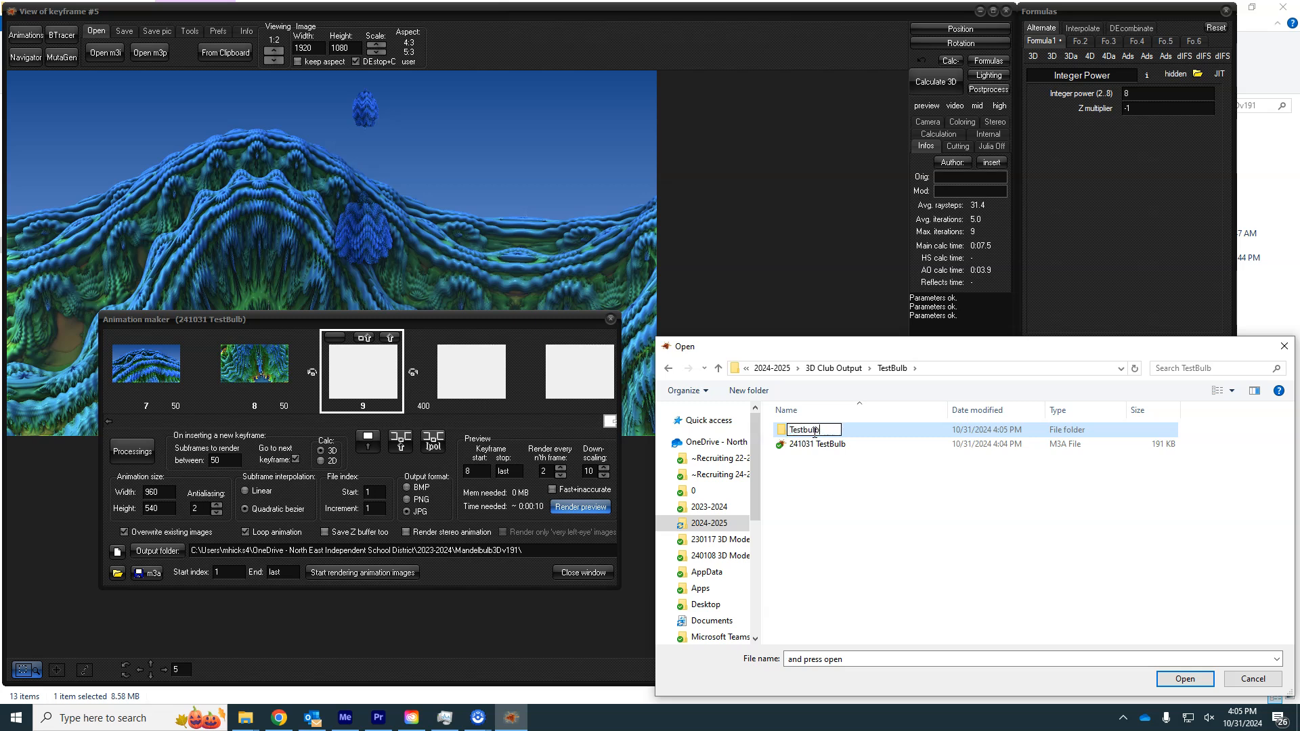
{"action": "left_click", "coordinate": [831, 443]}
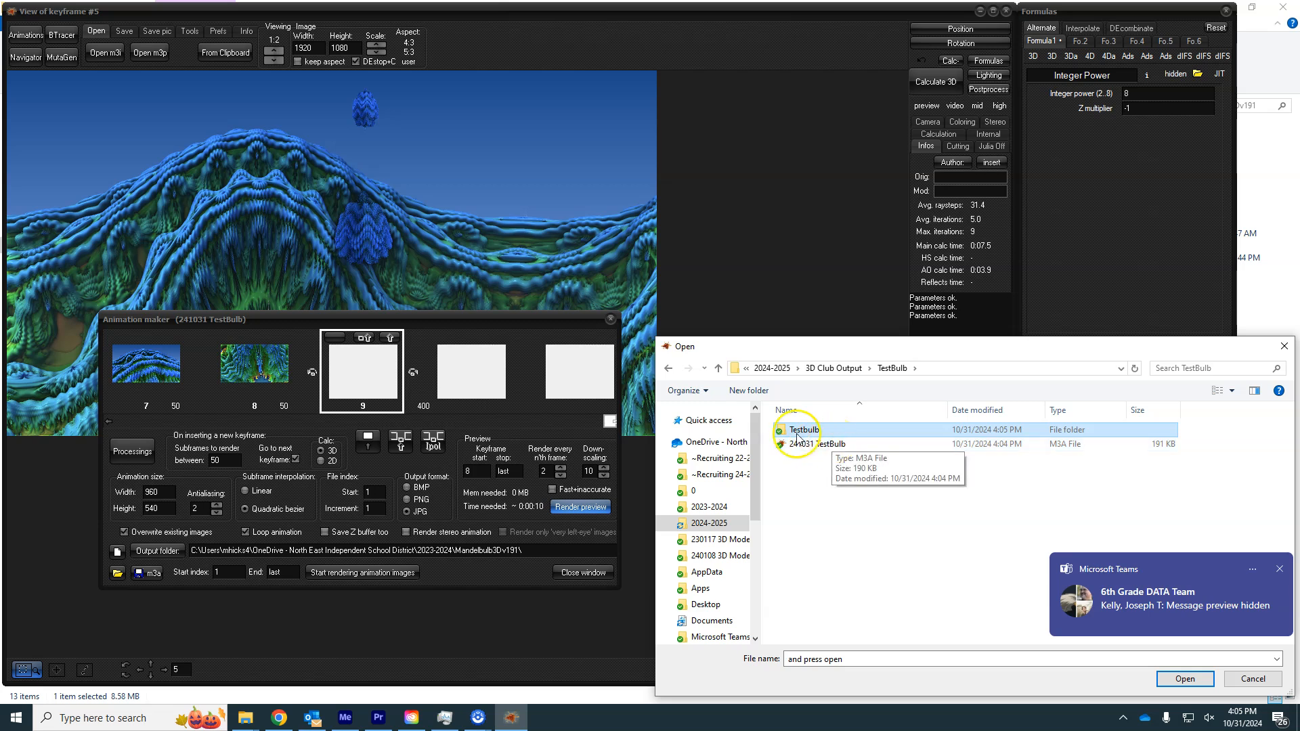
{"action": "left_click", "coordinate": [786, 435]}
{"action": "double_click", "coordinate": [787, 435]}
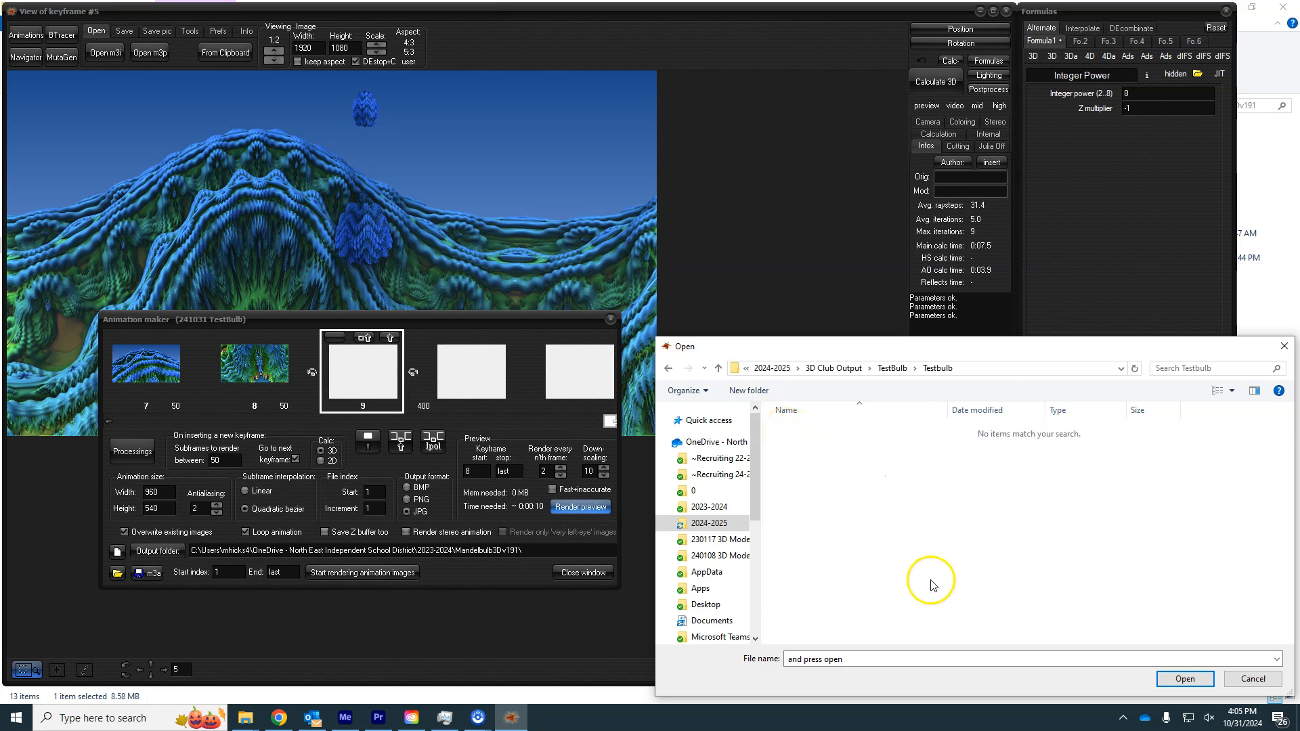
{"action": "left_click", "coordinate": [1166, 677]}
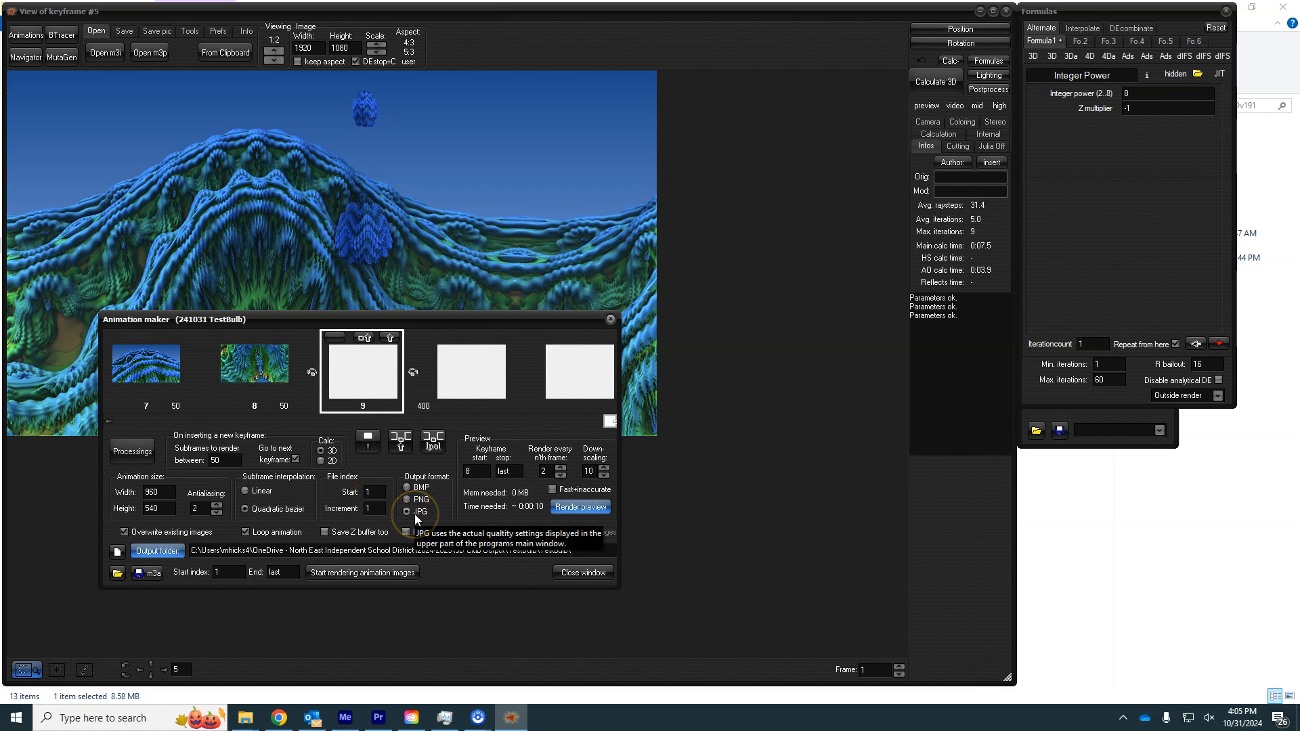
Step: Set the animation size to 1920 wide by 1080 high and turn off overwriting existing images
{"action": "left_click", "coordinate": [276, 515]}
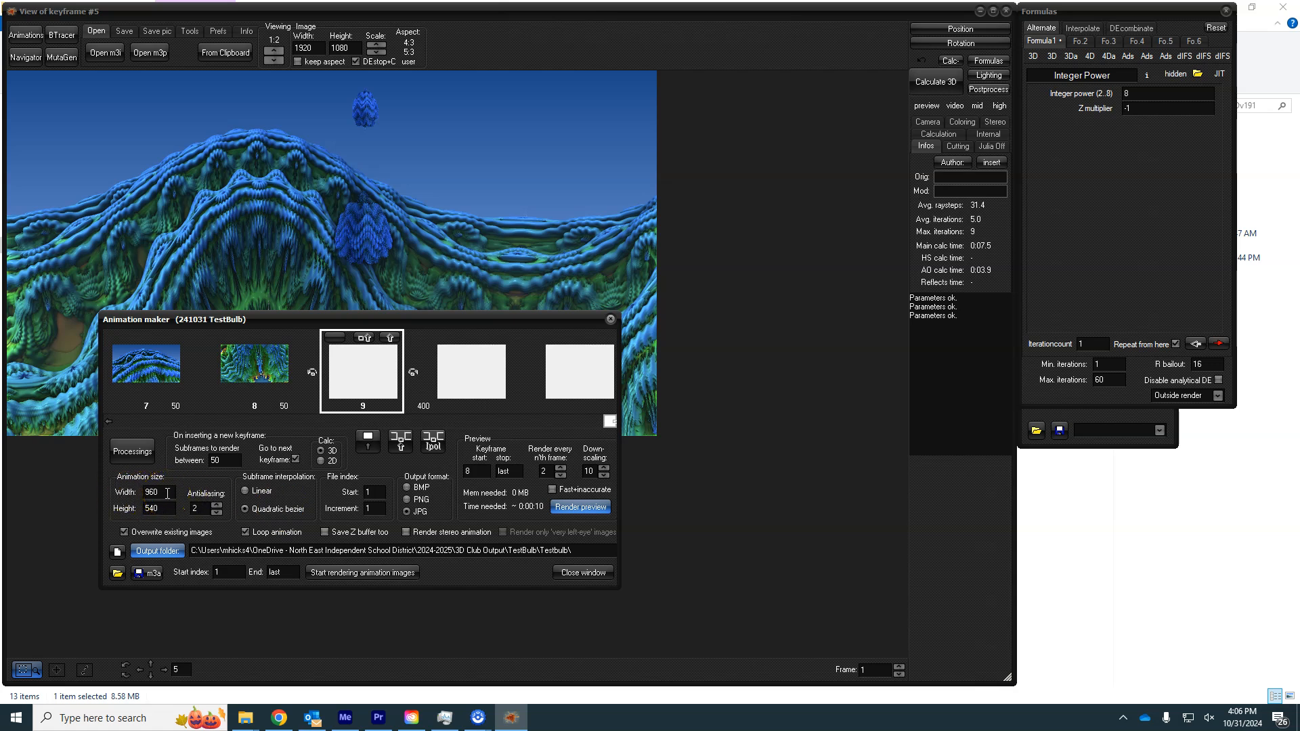
{"action": "double_click", "coordinate": [167, 493]}
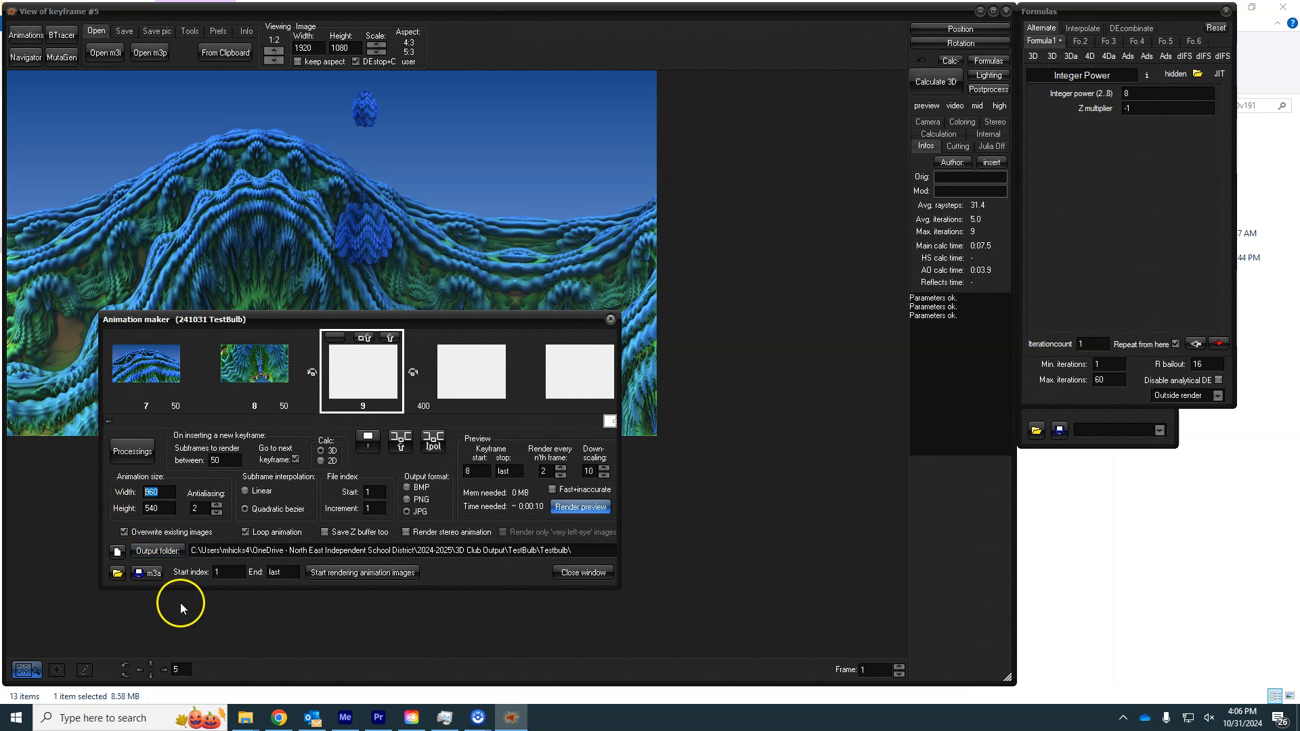
{"action": "type", "text": "1920"}
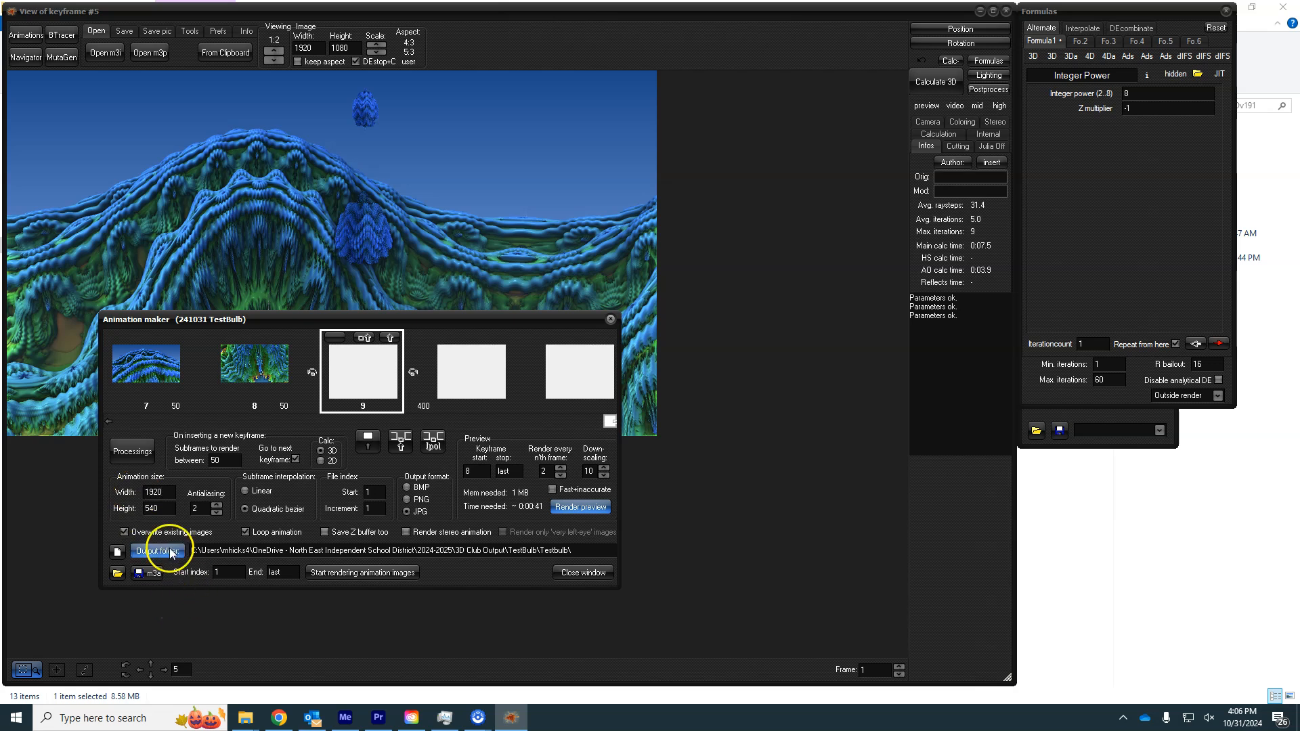
{"action": "left_click_drag", "start_coordinate": [167, 514], "coordinate": [132, 510]}
{"action": "type", "text": "1080"}
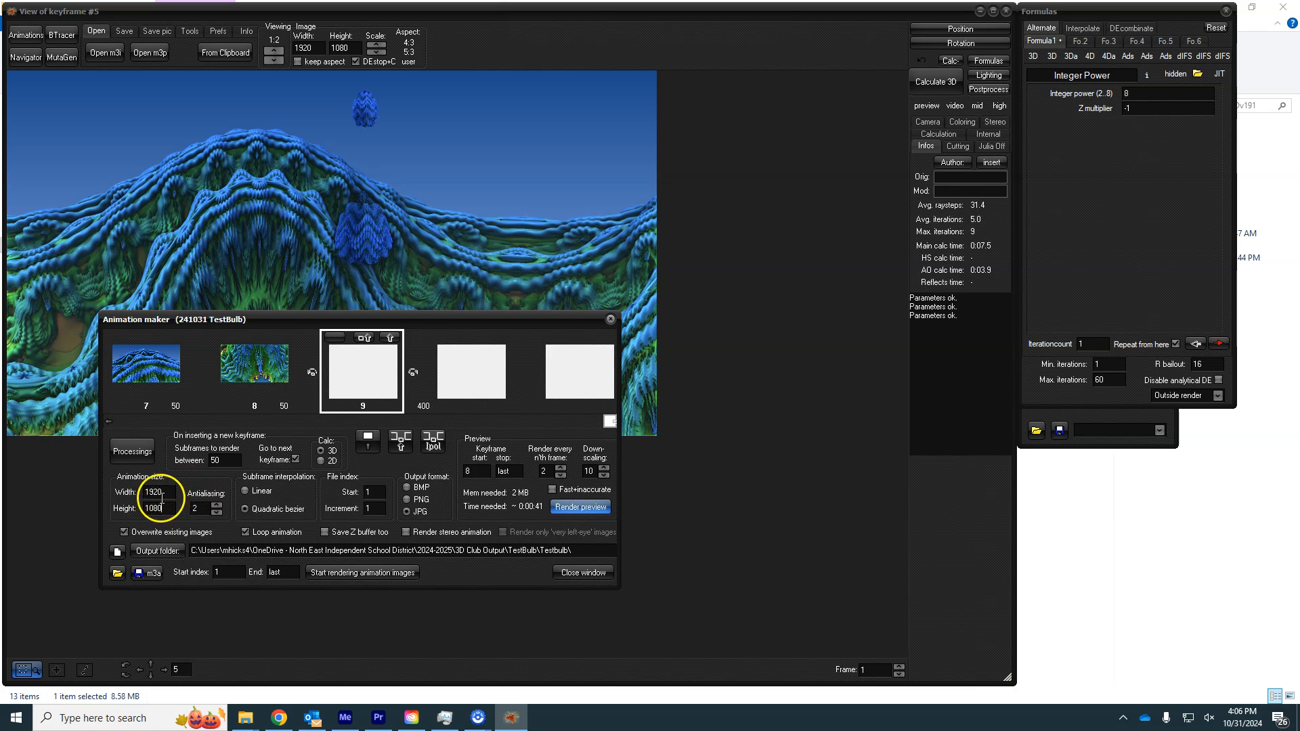
{"action": "left_click", "coordinate": [213, 512]}
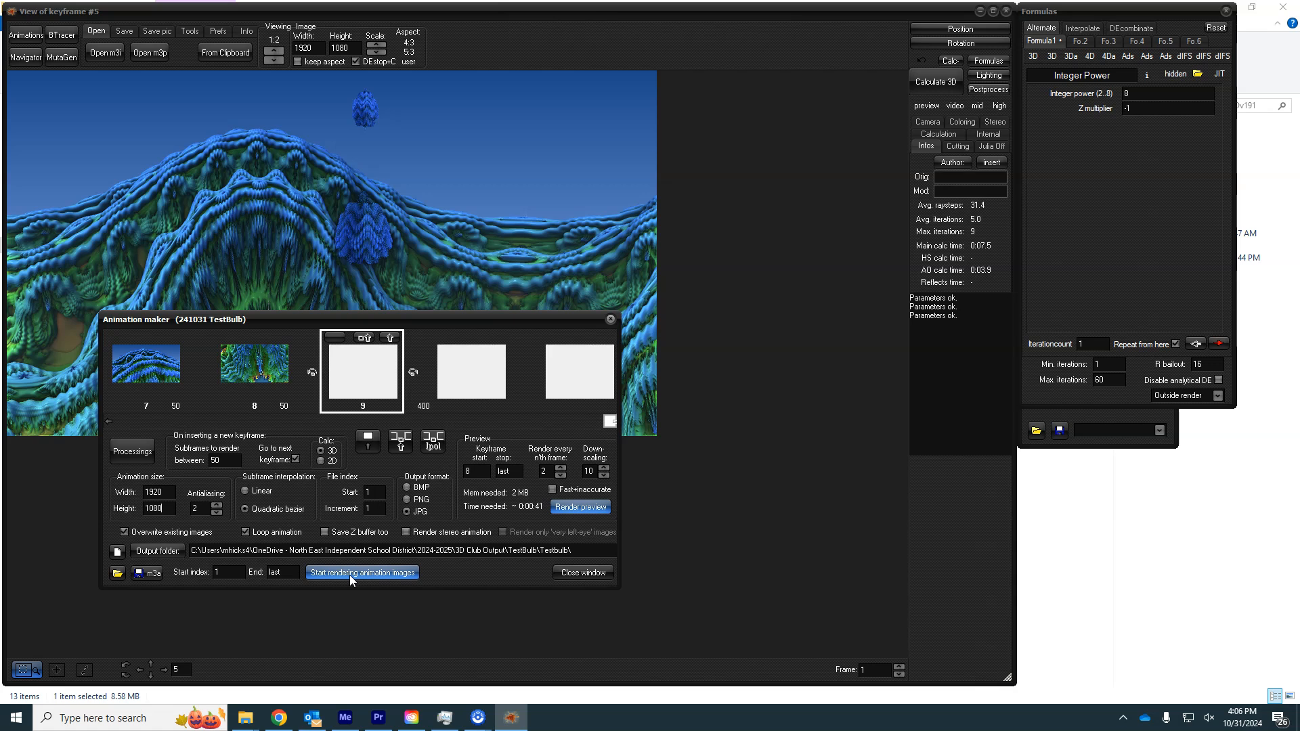
{"action": "left_click", "coordinate": [124, 532]}
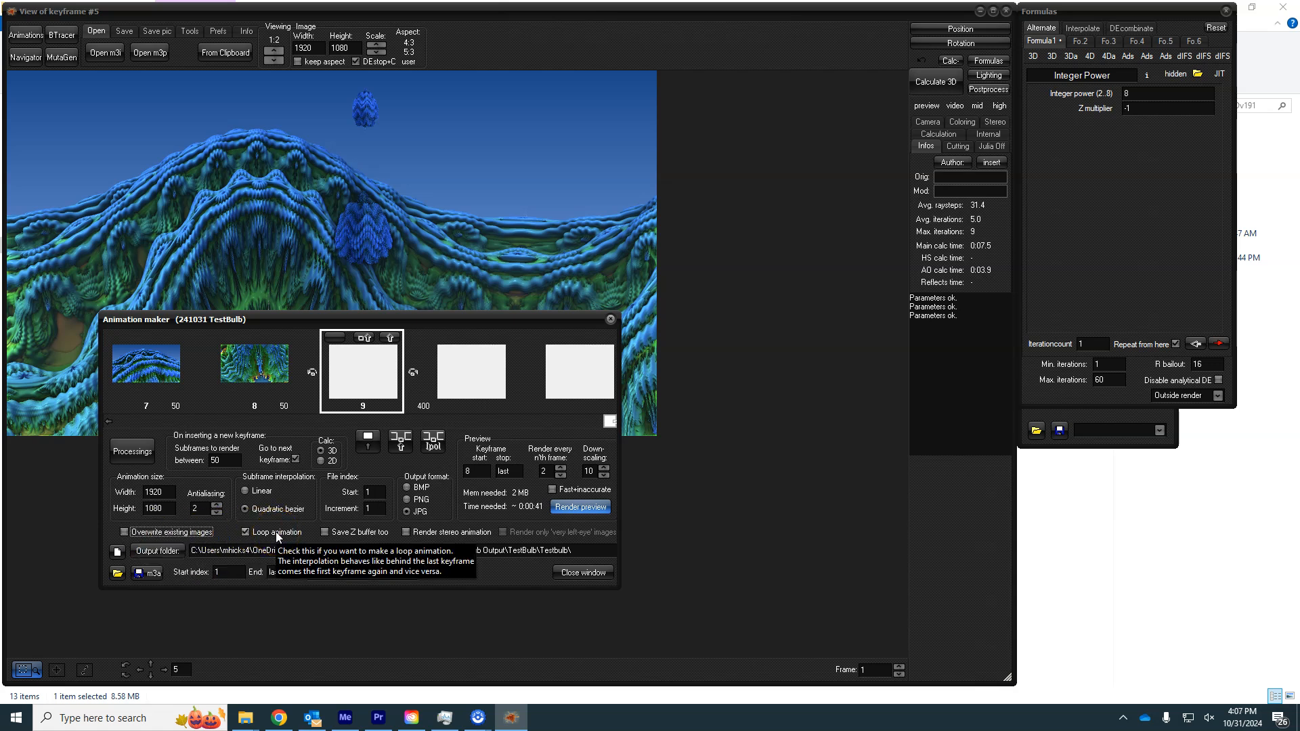
Step: Begin saving the animation parameters again and browse to 2024-2025, 3D Club Output, TestBulb
{"action": "left_click", "coordinate": [144, 573]}
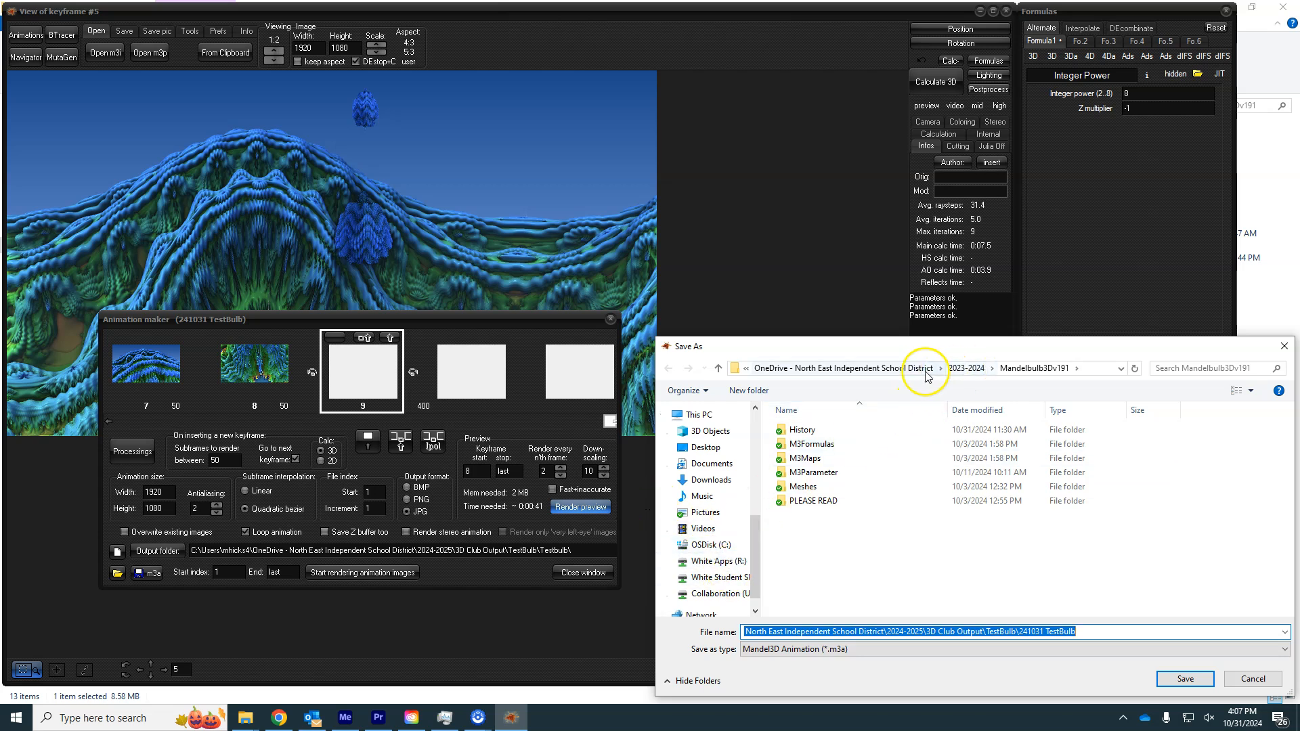
{"action": "left_click", "coordinate": [894, 368]}
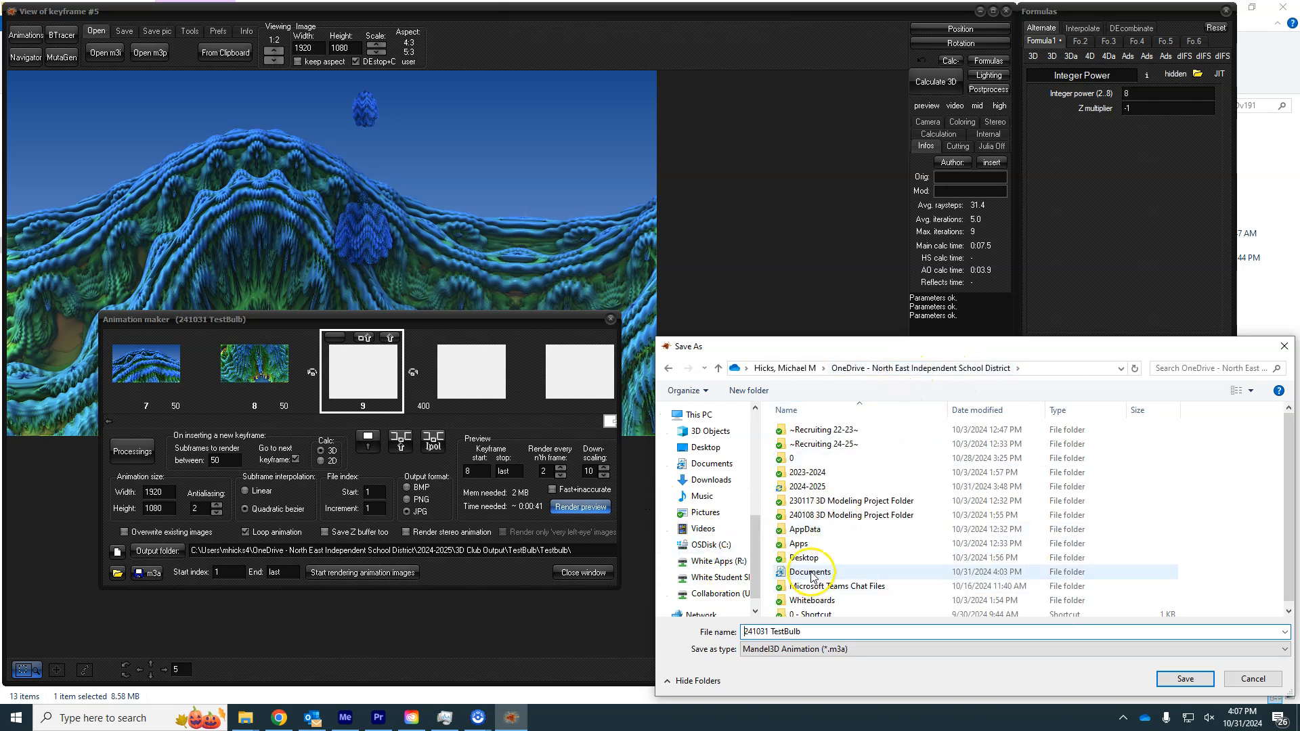
{"action": "left_click", "coordinate": [813, 490]}
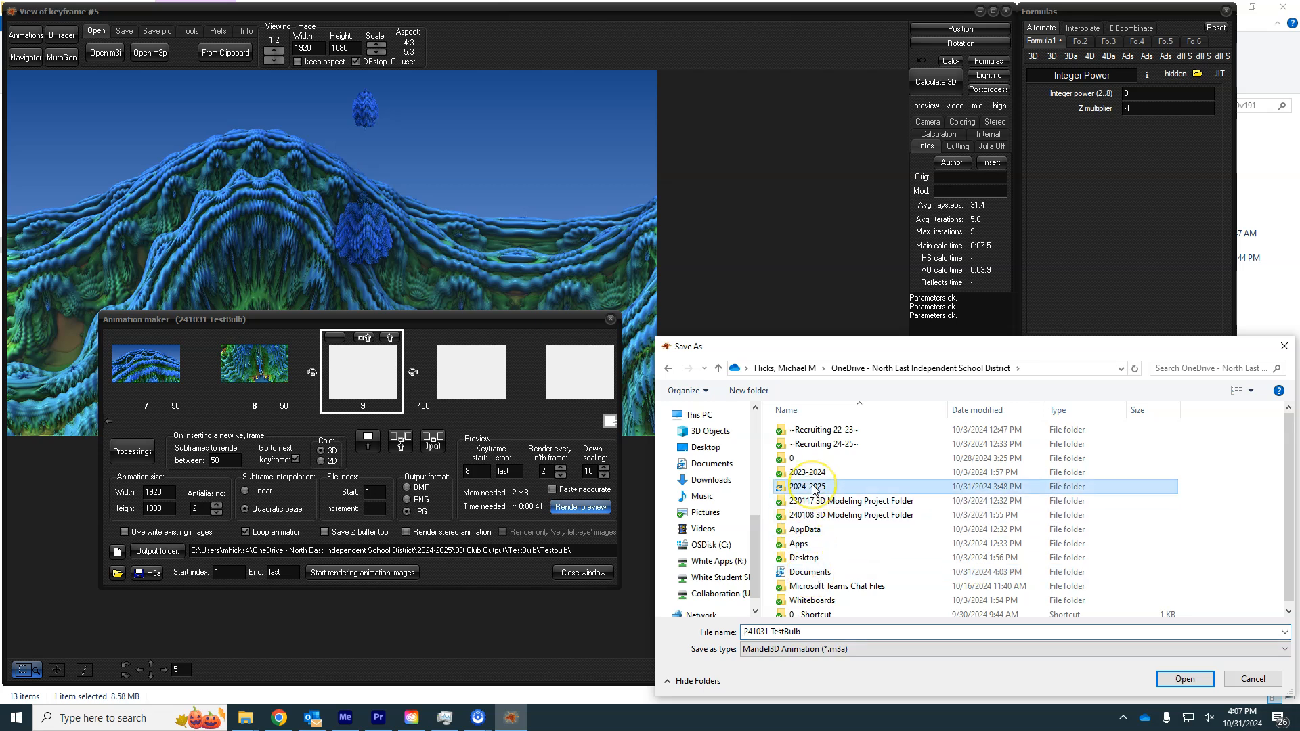
{"action": "double_click", "coordinate": [813, 489]}
{"action": "left_click", "coordinate": [814, 433]}
{"action": "double_click", "coordinate": [813, 434]}
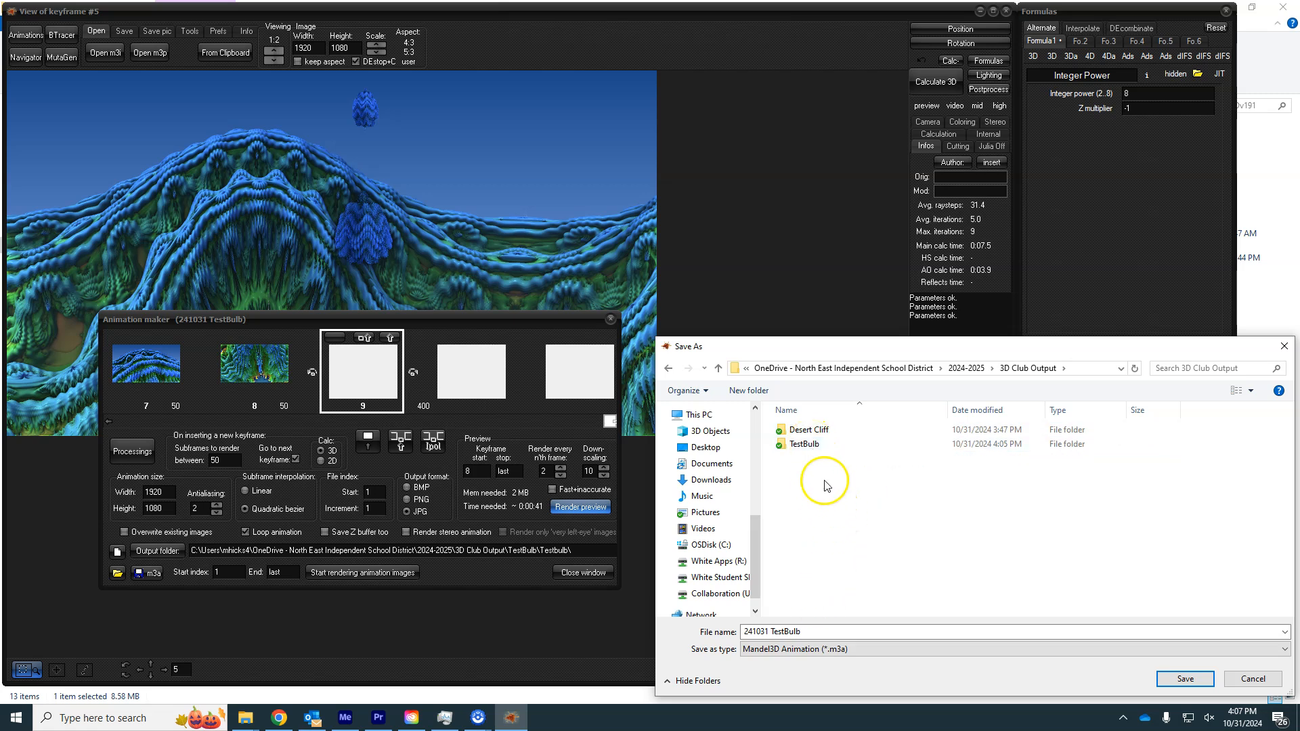
{"action": "double_click", "coordinate": [808, 446]}
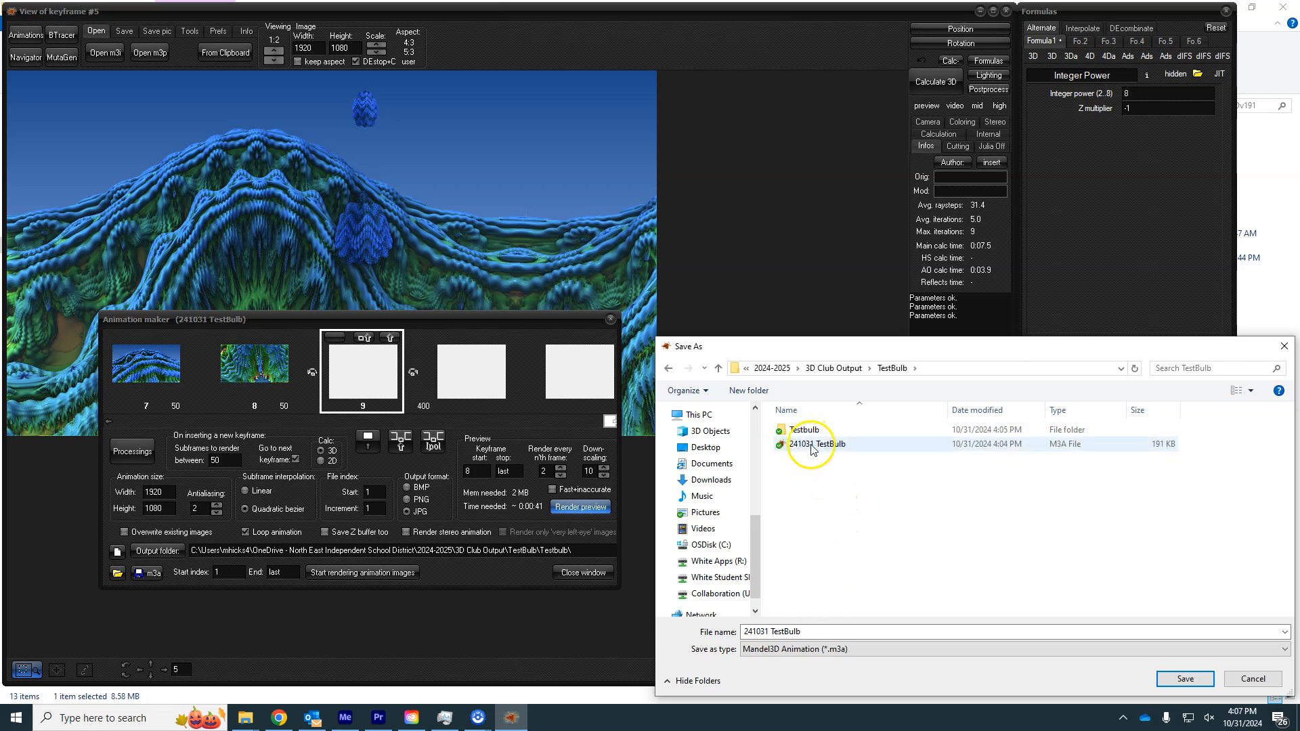
Step: Save the animation as a new version named 241031b TestBulb and start rendering the animation images
{"action": "left_click", "coordinate": [775, 632]}
{"action": "left_click", "coordinate": [768, 632]}
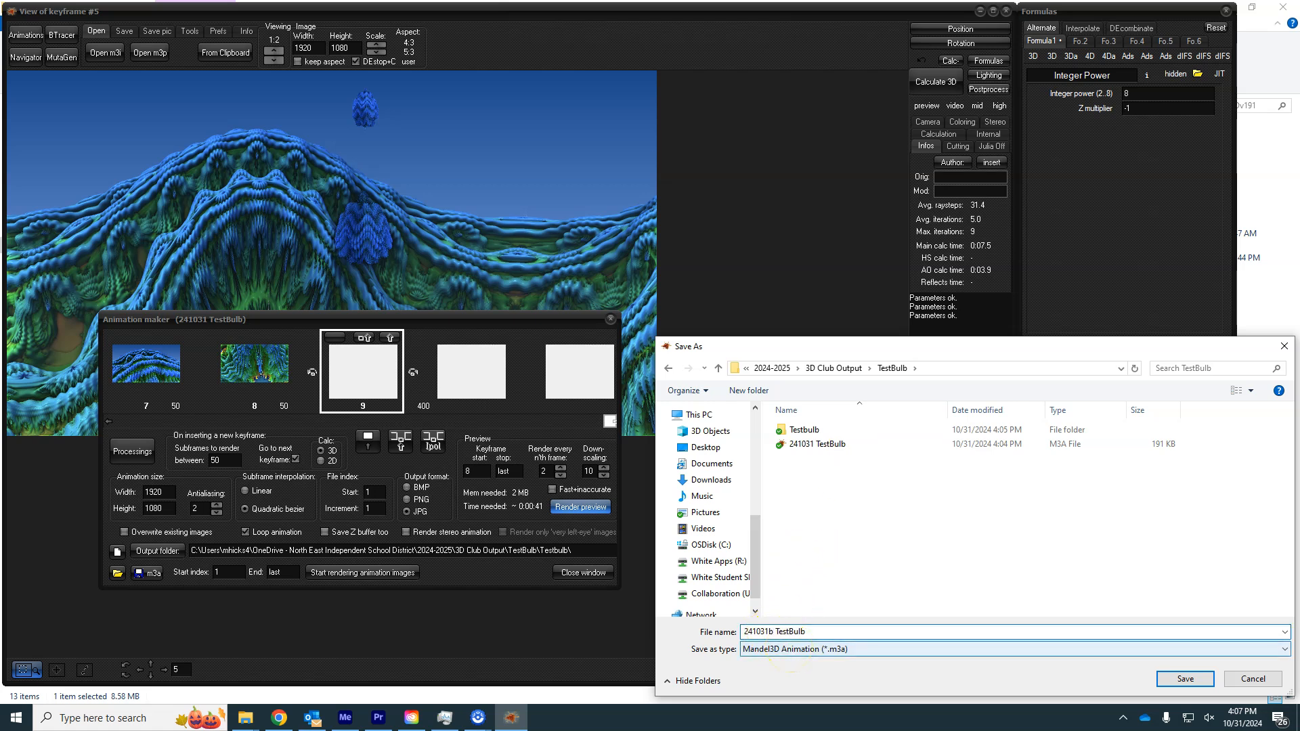
{"action": "type", "text": "b"}
{"action": "key", "text": "Return"}
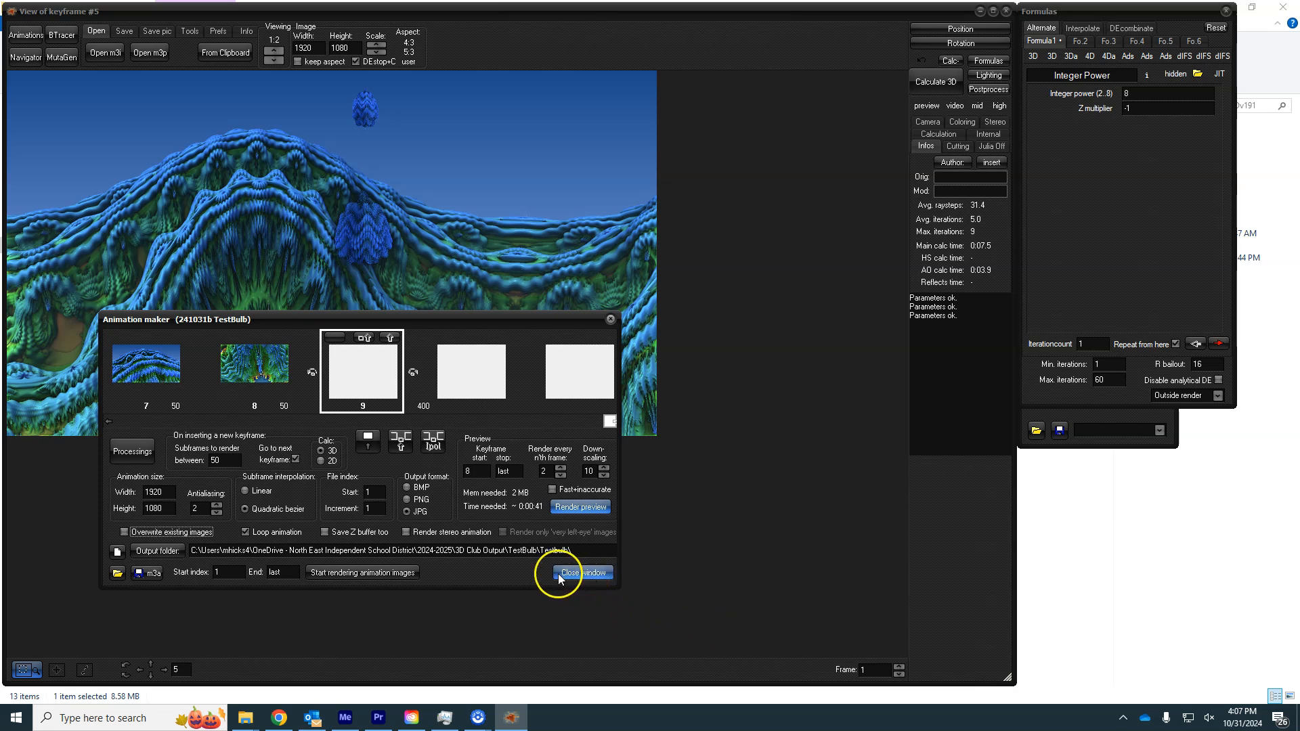
{"action": "left_click", "coordinate": [396, 575]}
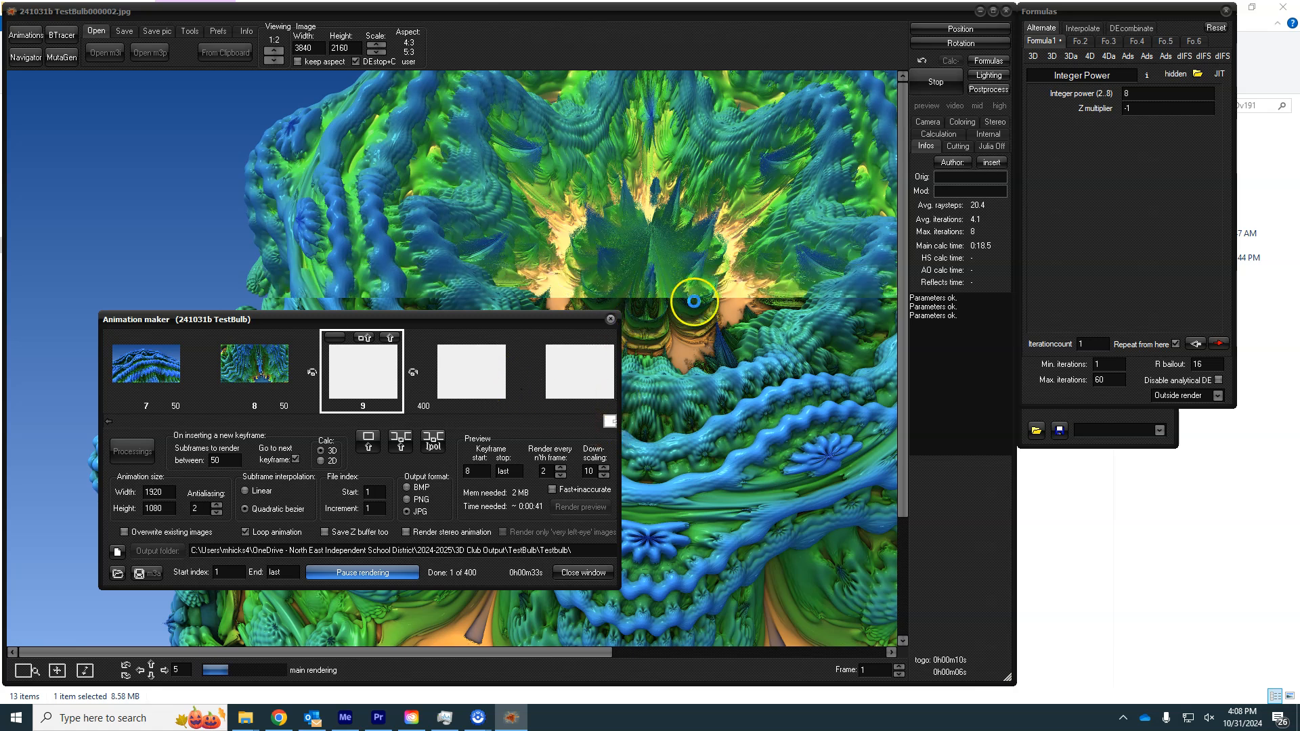
Step: Pause the rendering of the animation image sequence
{"action": "left_click", "coordinate": [359, 574]}
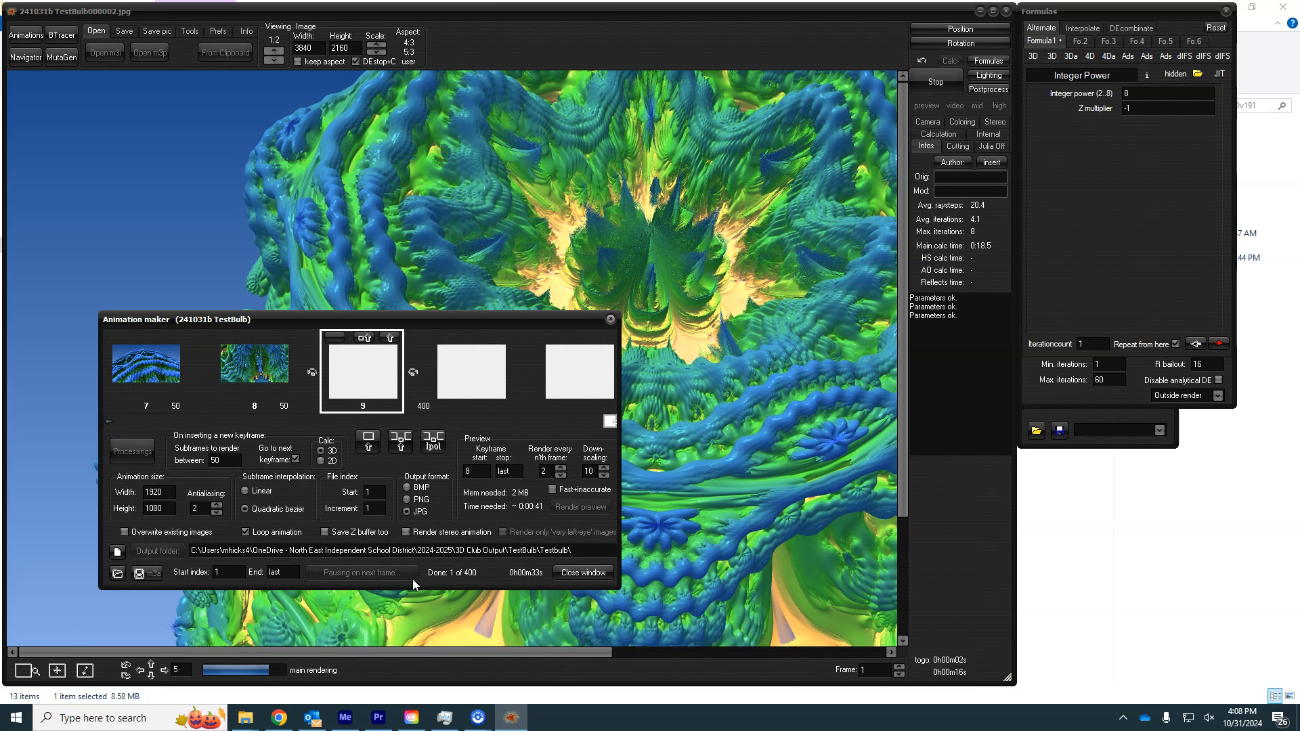
{"action": "left_click", "coordinate": [413, 574]}
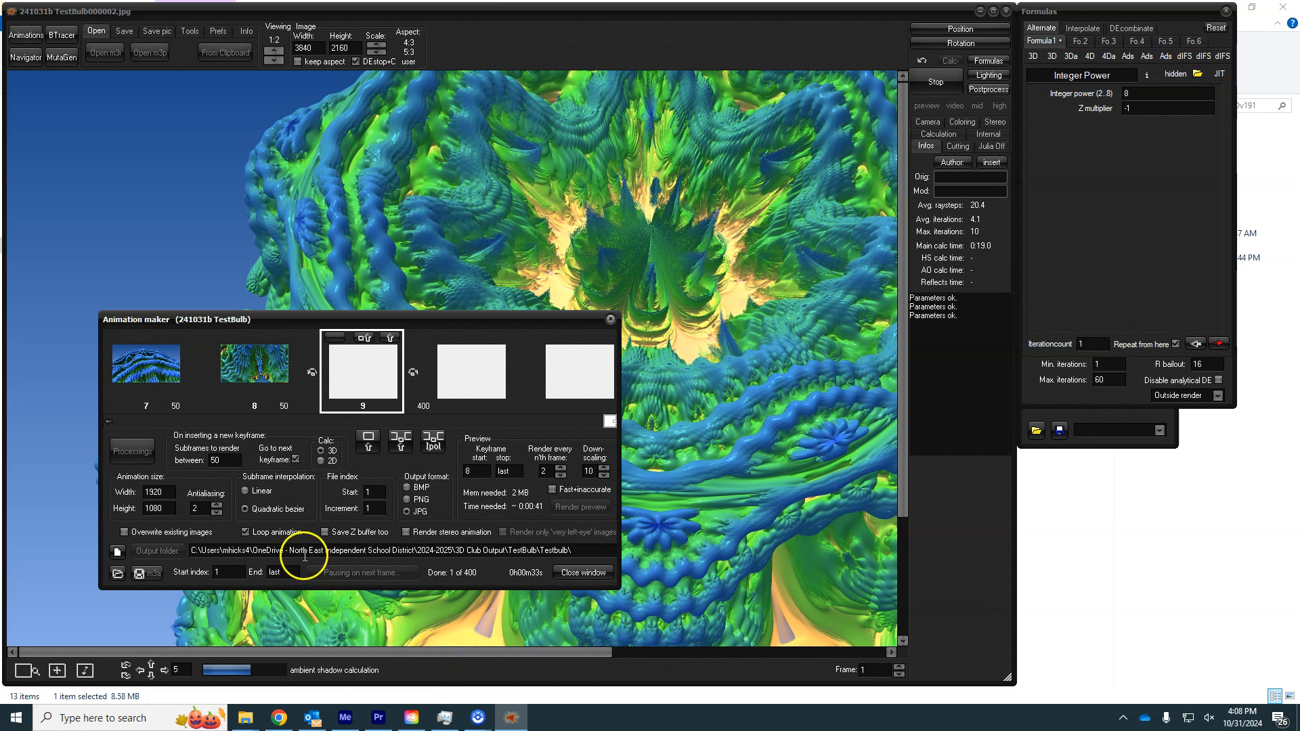
{"action": "left_click", "coordinate": [245, 528]}
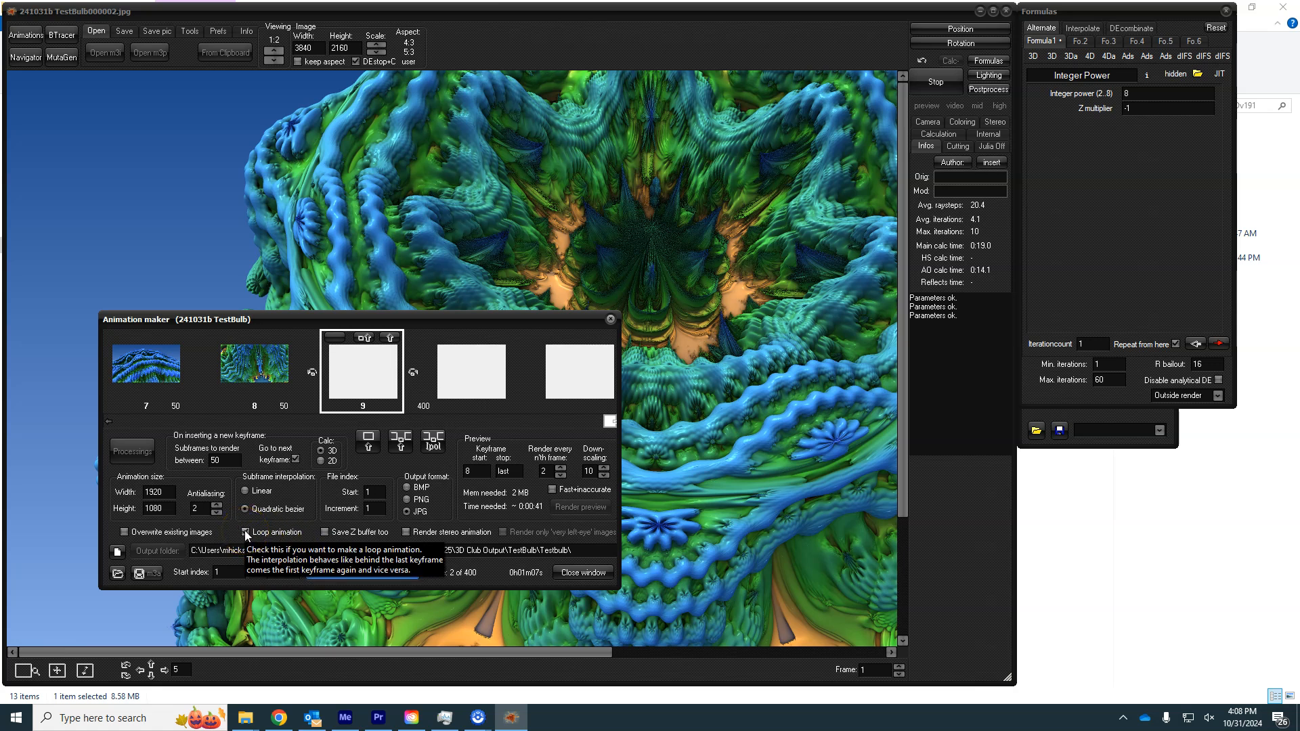
Step: Stop the animation render and set the antialiasing to 1 in the Animation maker
{"action": "left_click", "coordinate": [936, 82]}
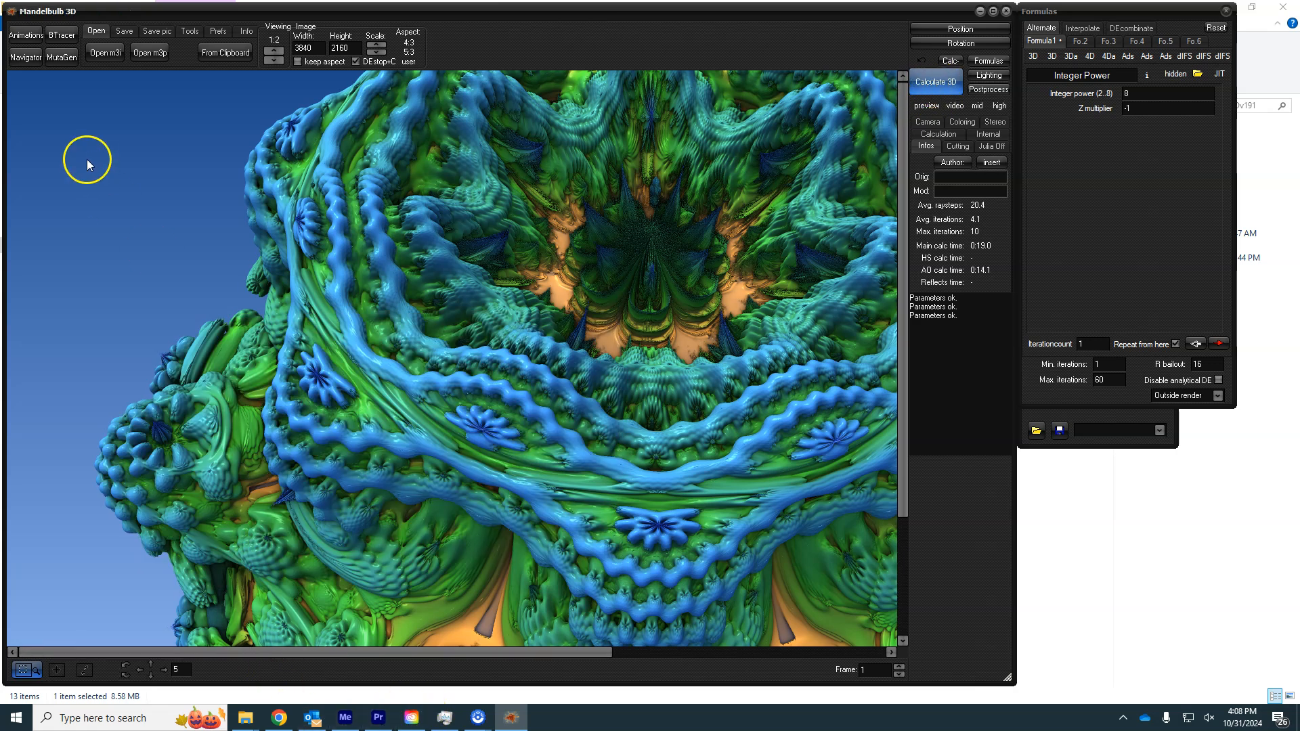
{"action": "left_click", "coordinate": [18, 35]}
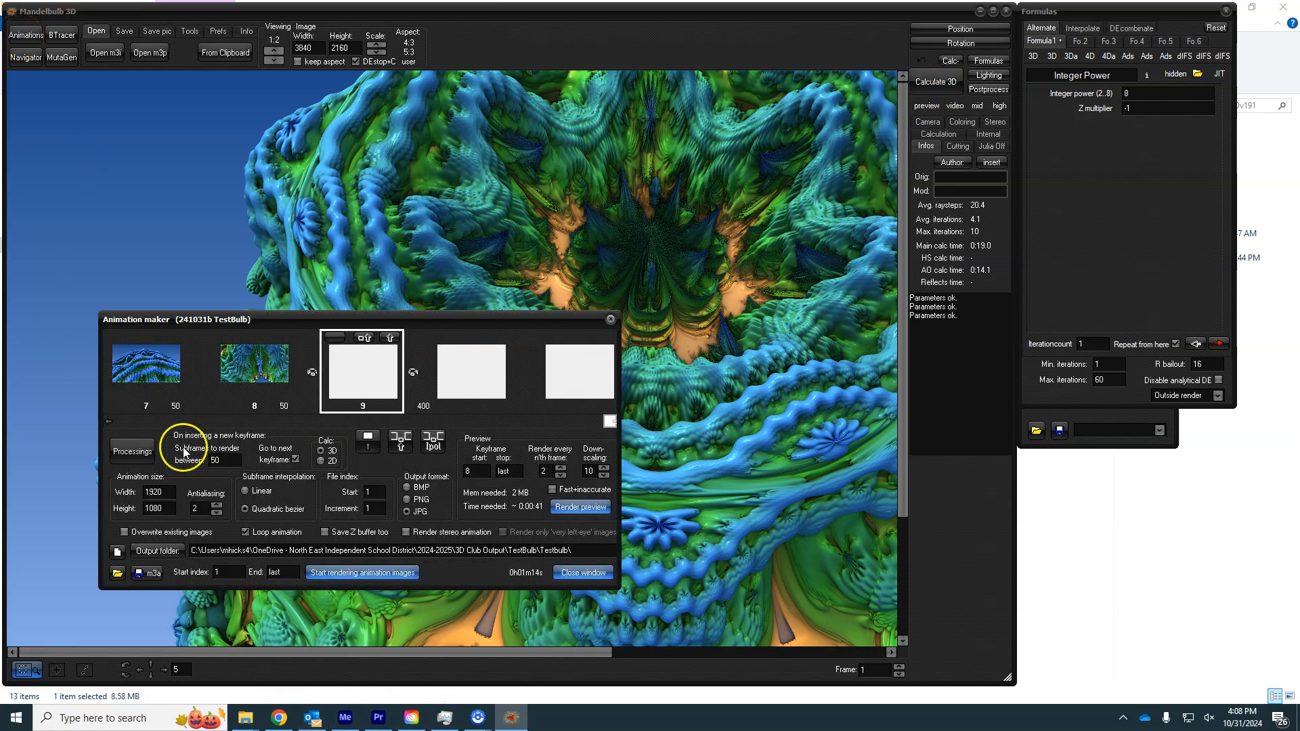
{"action": "left_click", "coordinate": [217, 514]}
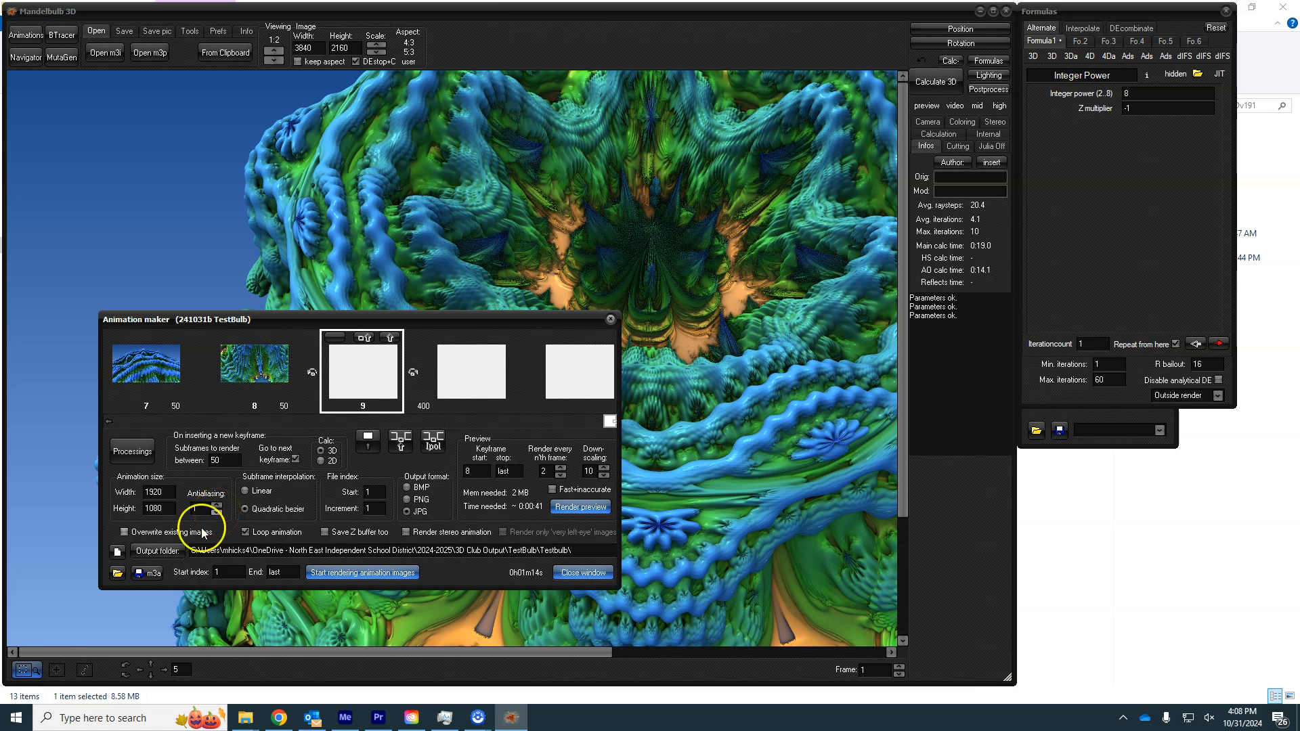
Step: Switch to File Explorer and open the 2024-2025 folder in OneDrive
{"action": "left_click", "coordinate": [245, 717]}
{"action": "mouse_move", "coordinate": [270, 681]}
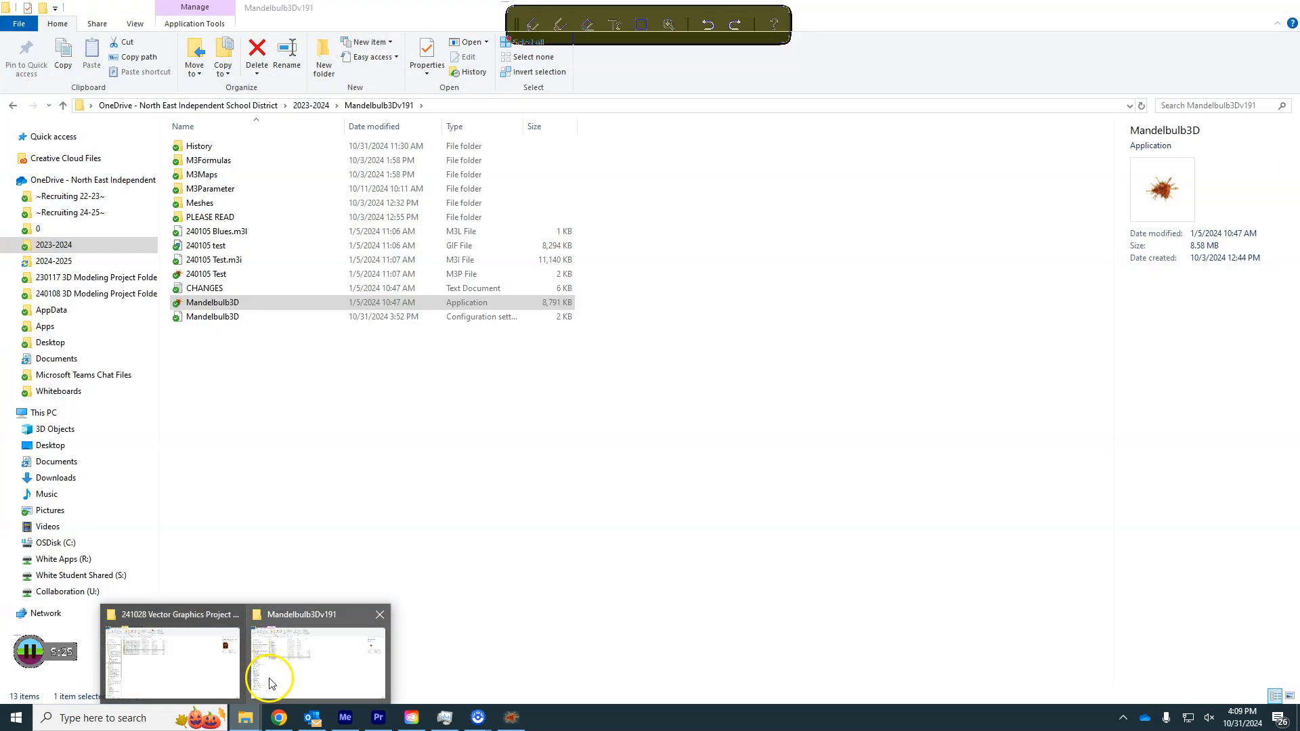
{"action": "left_click", "coordinate": [203, 673]}
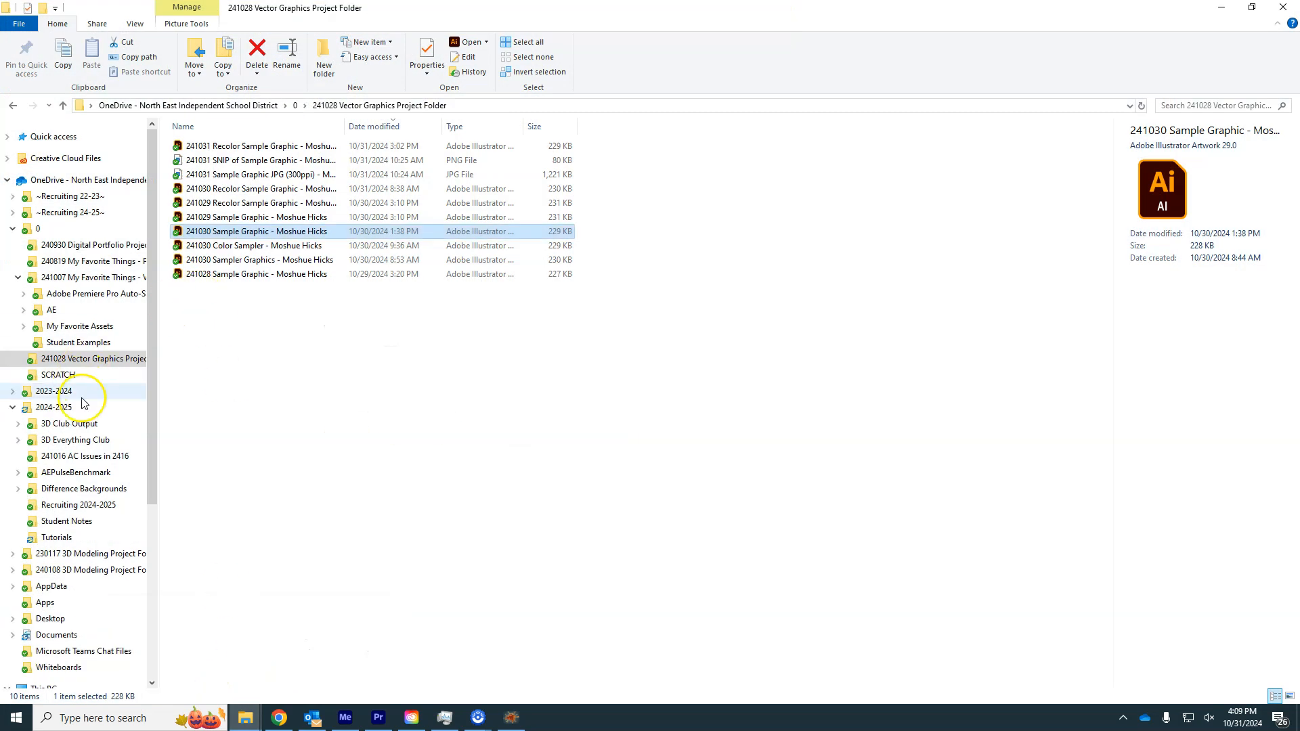
{"action": "left_click", "coordinate": [58, 212]}
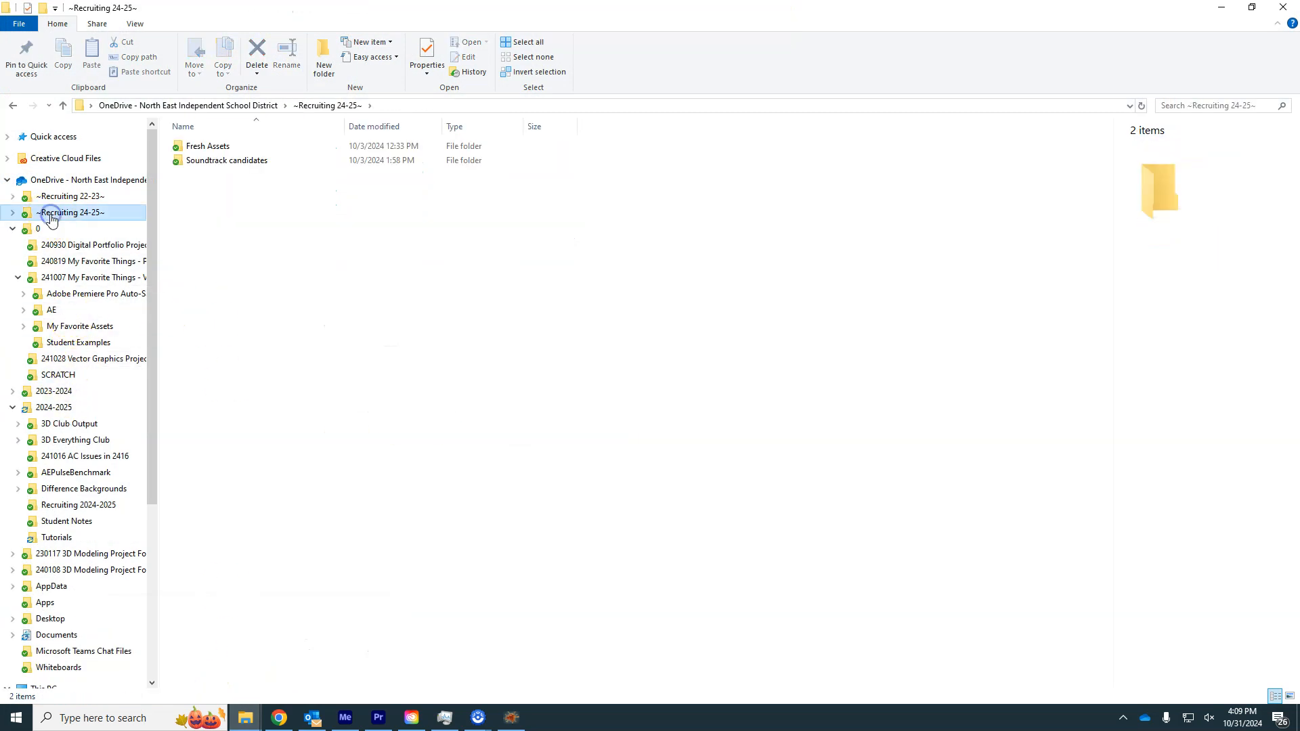
{"action": "left_click", "coordinate": [55, 407]}
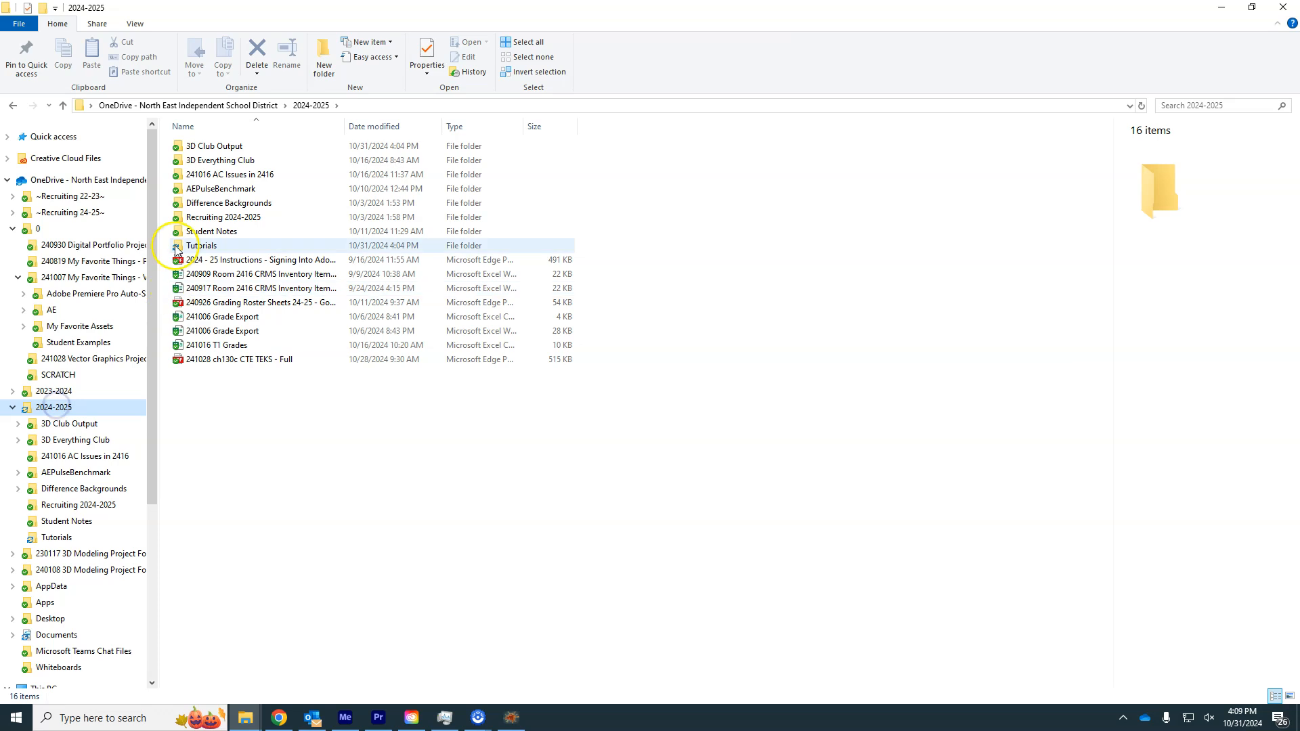
Step: Open the Testbulb output folder inside 3D Club Output, TestBulb, and check the file details of the rendered images 000002 and 000001
{"action": "double_click", "coordinate": [214, 145]}
{"action": "double_click", "coordinate": [211, 162]}
{"action": "left_click", "coordinate": [208, 147]}
{"action": "double_click", "coordinate": [208, 147]}
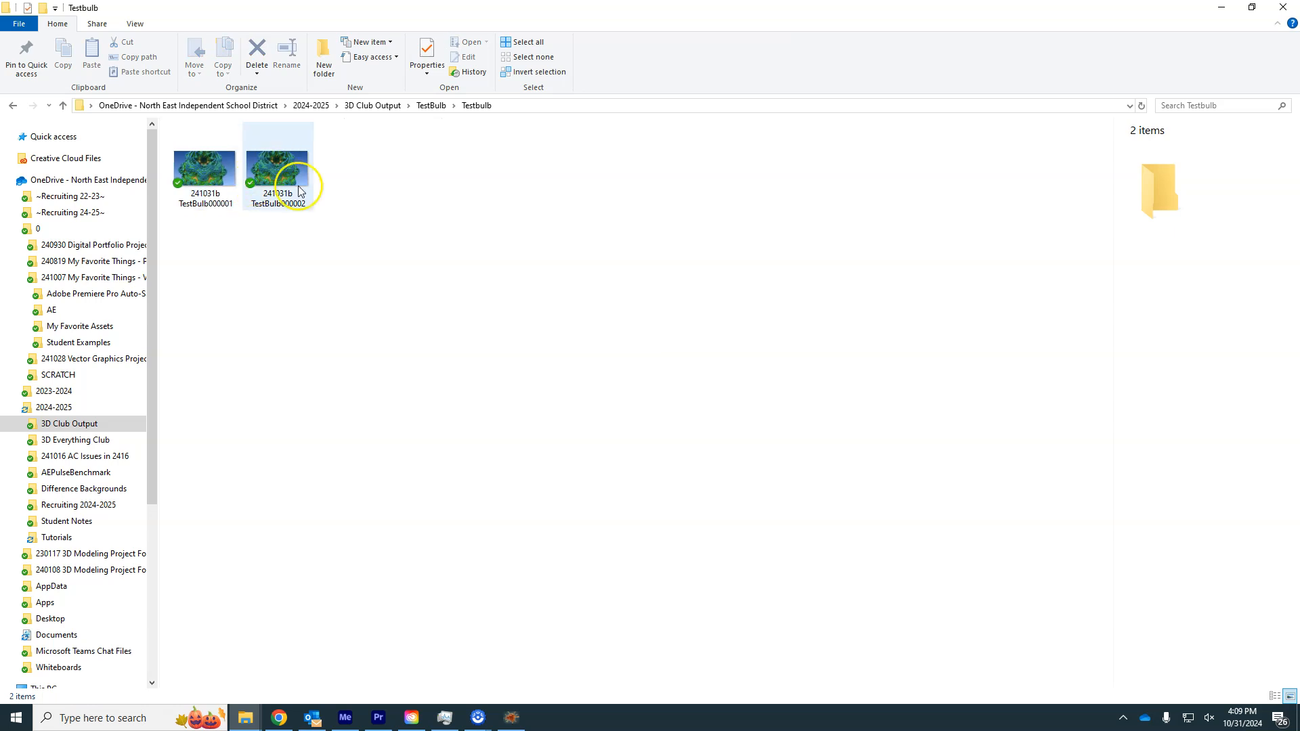
{"action": "left_click", "coordinate": [250, 180]}
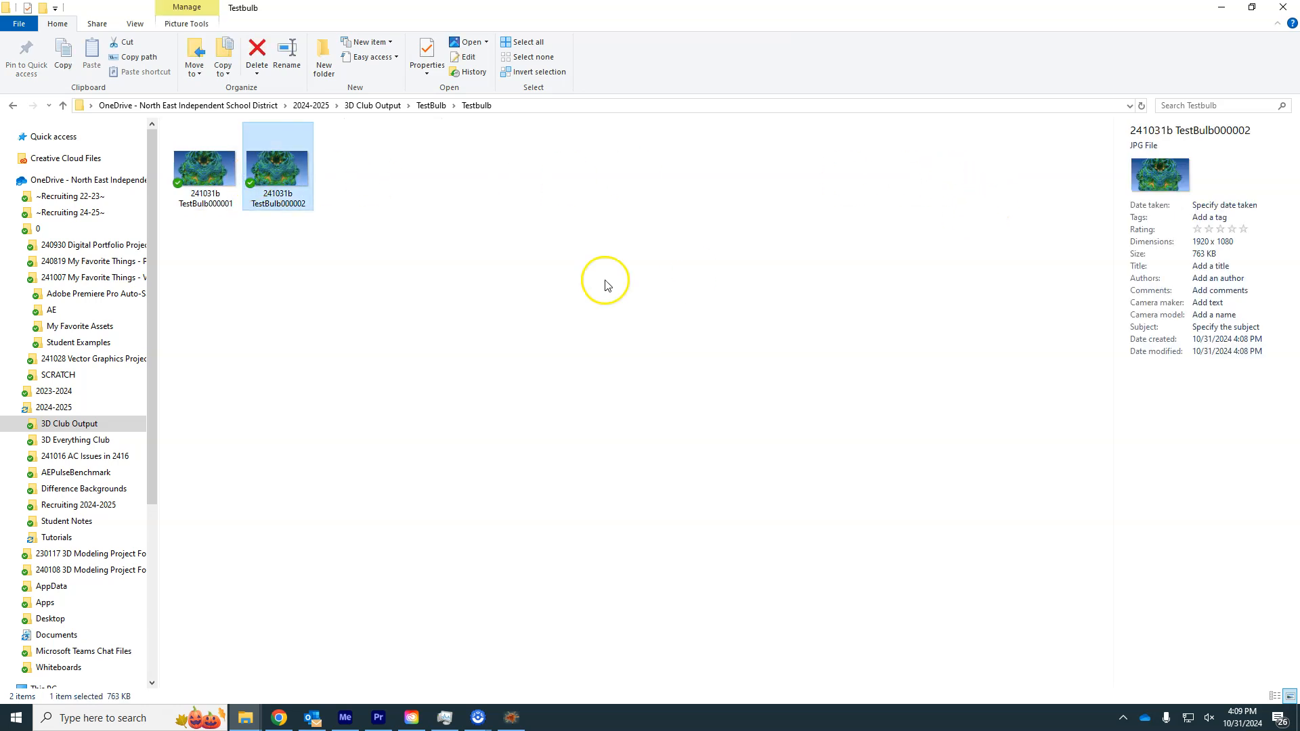
{"action": "left_click", "coordinate": [218, 191]}
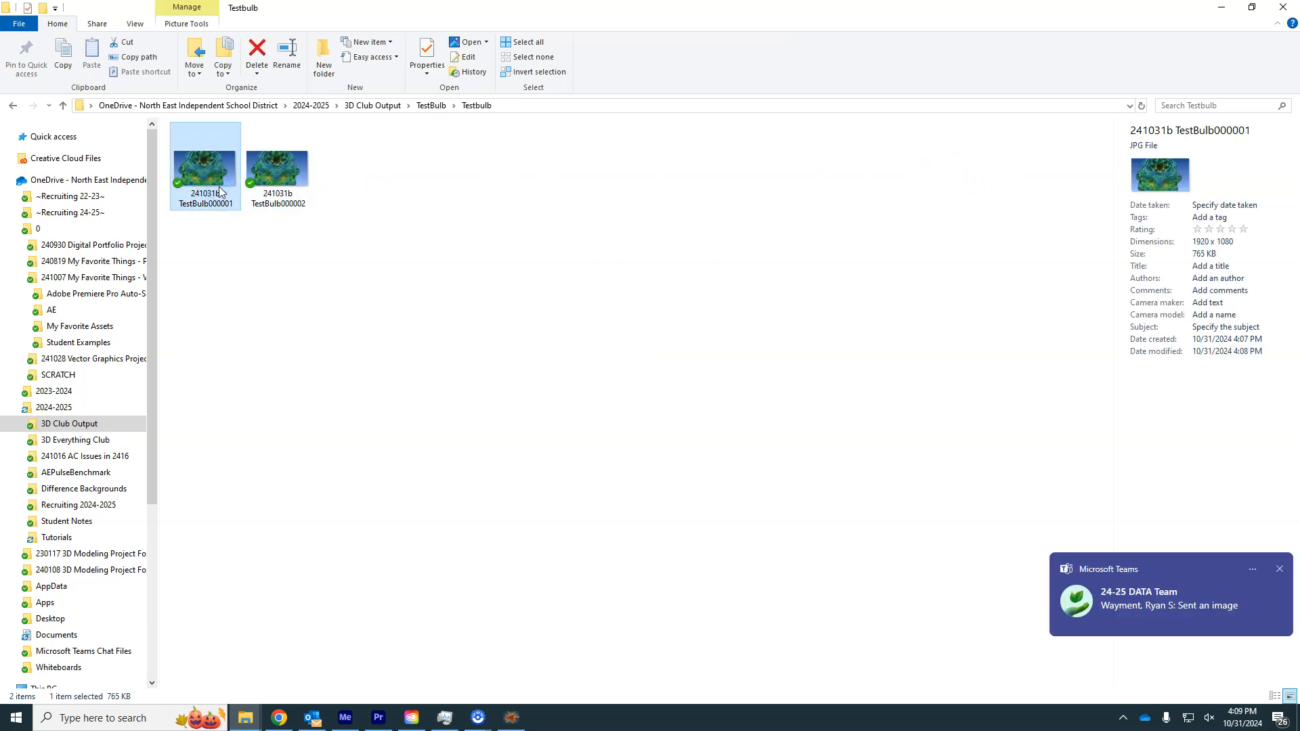